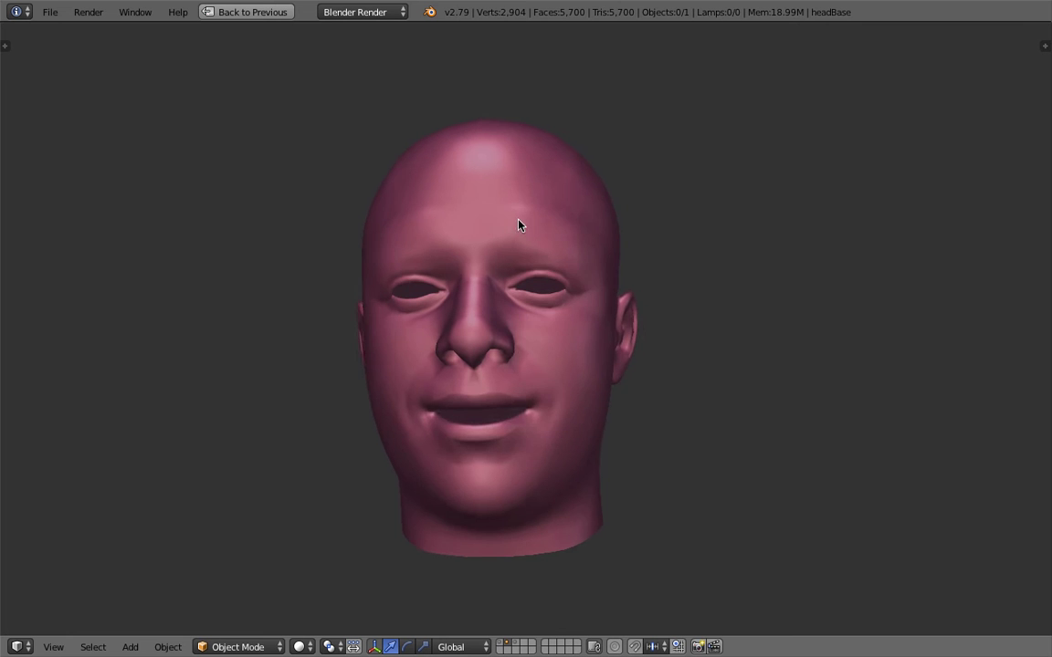
{"action": "right_click", "coordinate": [566, 252]}
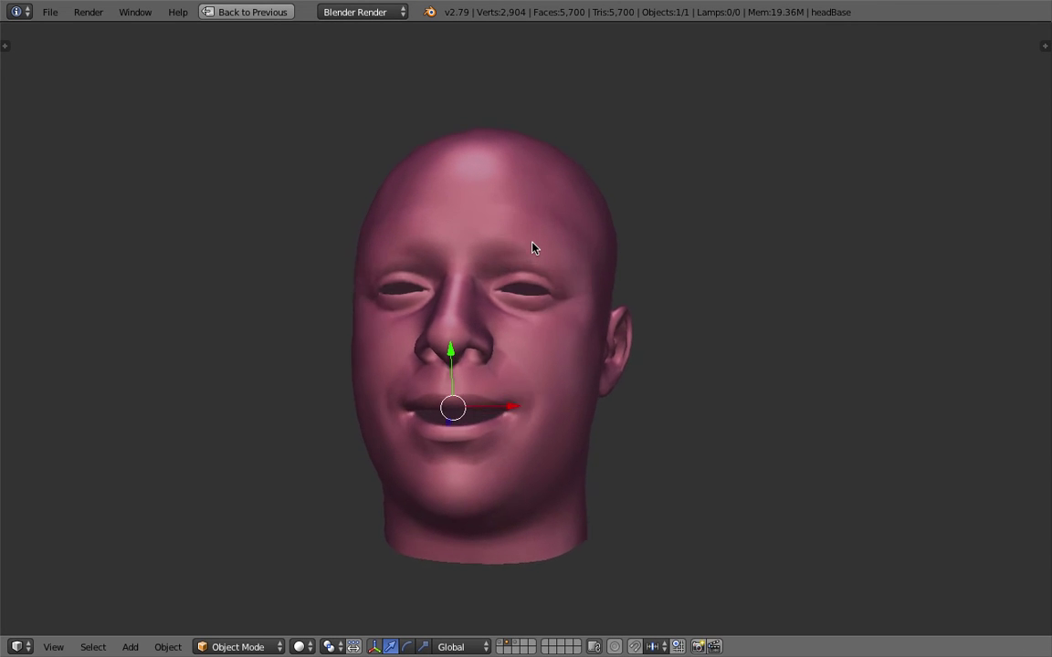
{"action": "key", "text": "a"}
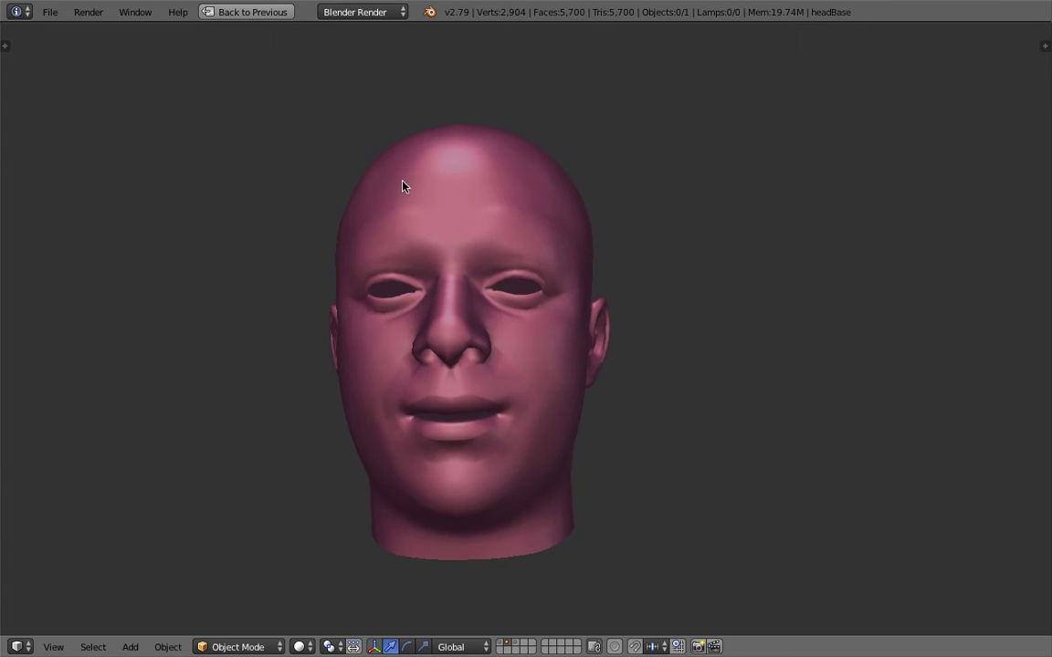
Restore the full workspace from fullscreen and give the 3D view a little more height
{"action": "left_click", "coordinate": [248, 13]}
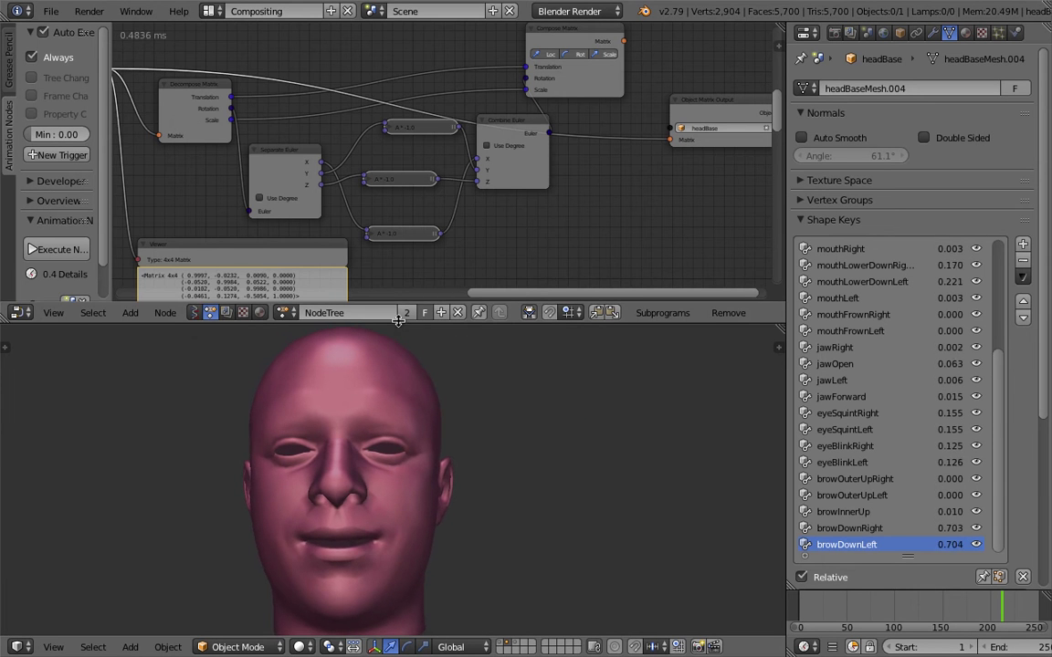
{"action": "left_click_drag", "start_coordinate": [360, 323], "coordinate": [361, 294]}
{"action": "scroll", "coordinate": [383, 180], "scroll_direction": "down", "scroll_amount": 3}
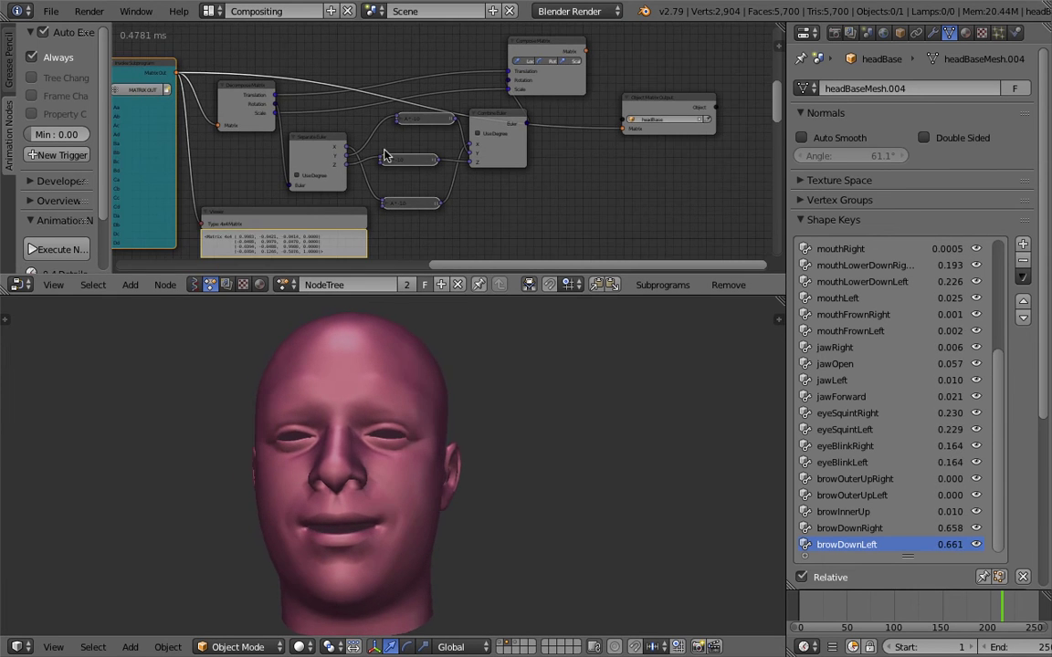
Frame the whole Animation Nodes network in the node editor, then enlarge the 3D view below it
{"action": "scroll", "coordinate": [301, 107], "scroll_direction": "down", "scroll_amount": 4}
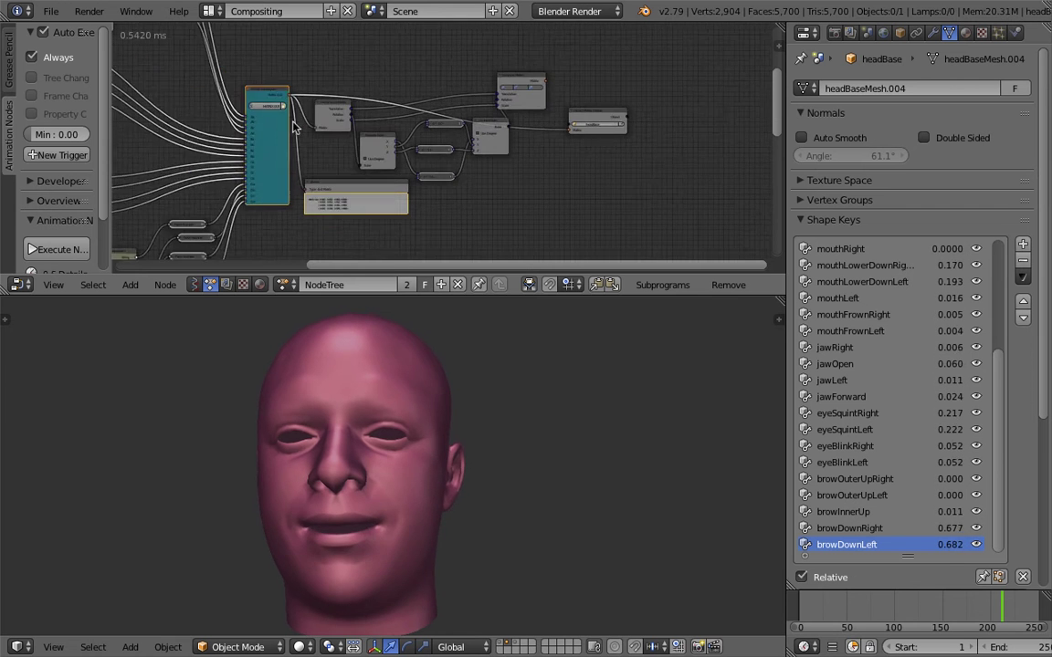
{"action": "middle_click_drag", "start_coordinate": [236, 117], "coordinate": [317, 110]}
{"action": "scroll", "coordinate": [316, 110], "scroll_direction": "up", "scroll_amount": 1}
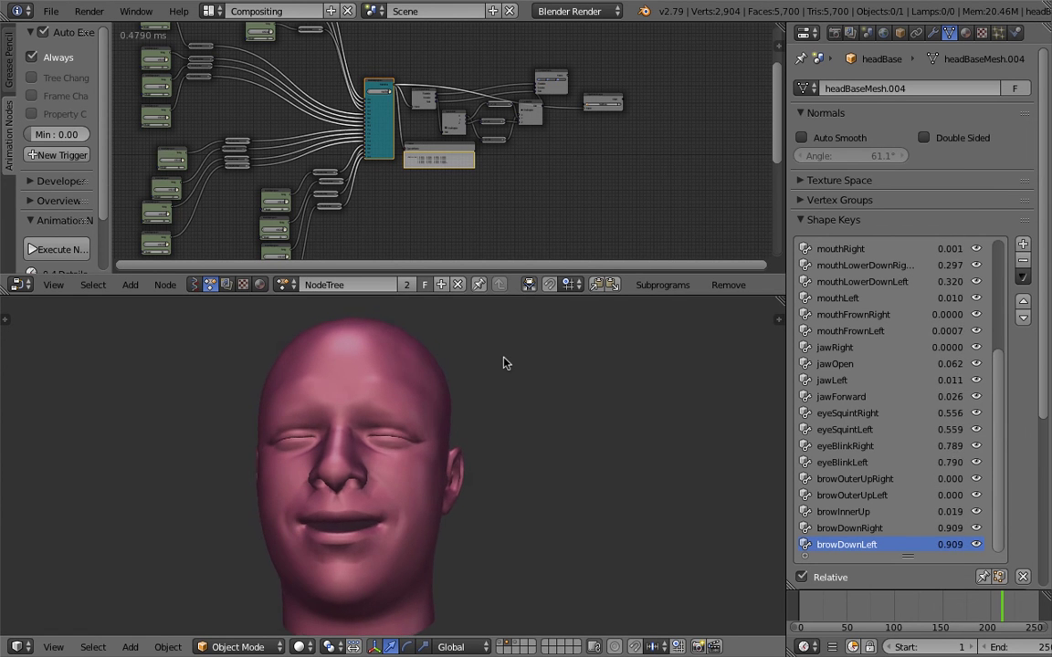
{"action": "left_click_drag", "start_coordinate": [516, 302], "coordinate": [525, 239]}
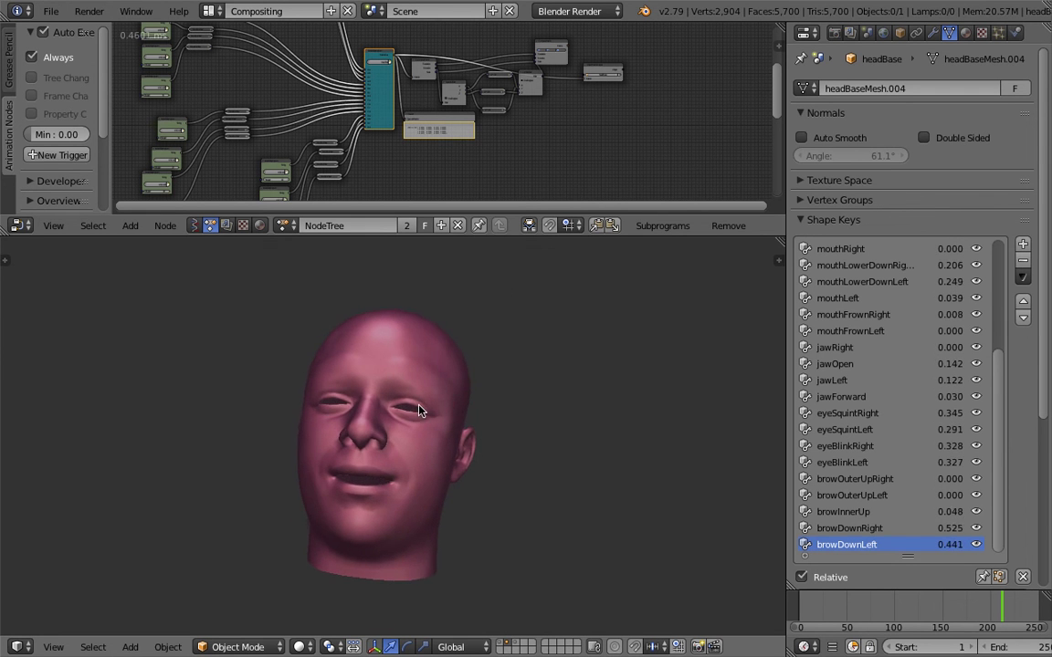
Right-click the live-tracked headBase head in the viewport to select it
{"action": "right_click", "coordinate": [408, 373]}
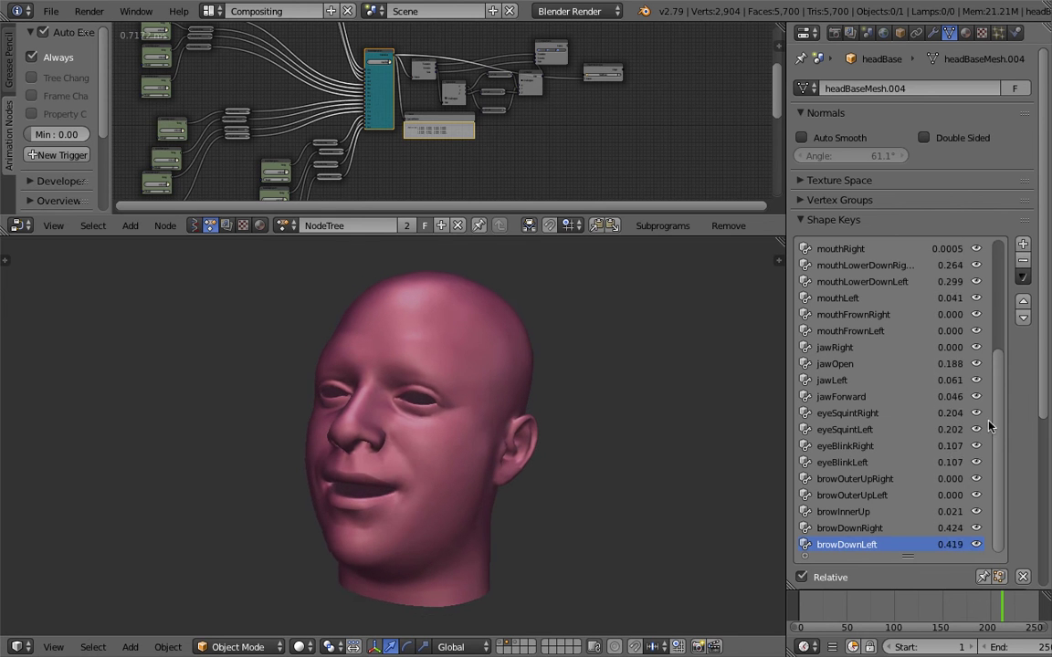
{"action": "scroll", "coordinate": [997, 417], "scroll_direction": "up", "scroll_amount": 10}
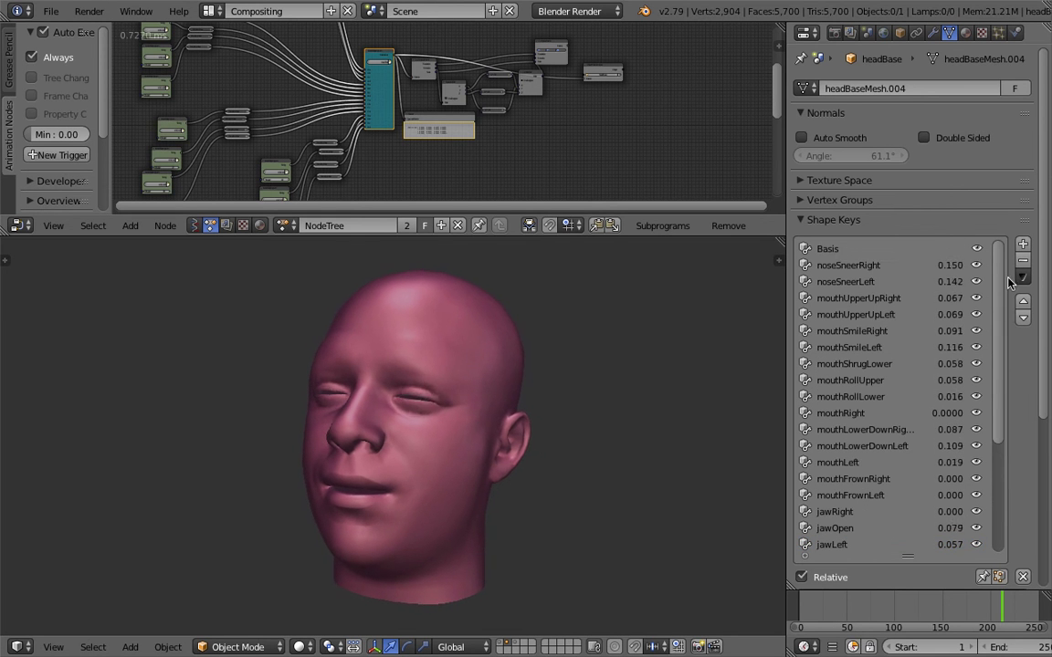
{"action": "scroll", "coordinate": [1009, 447], "scroll_direction": "down", "scroll_amount": 10}
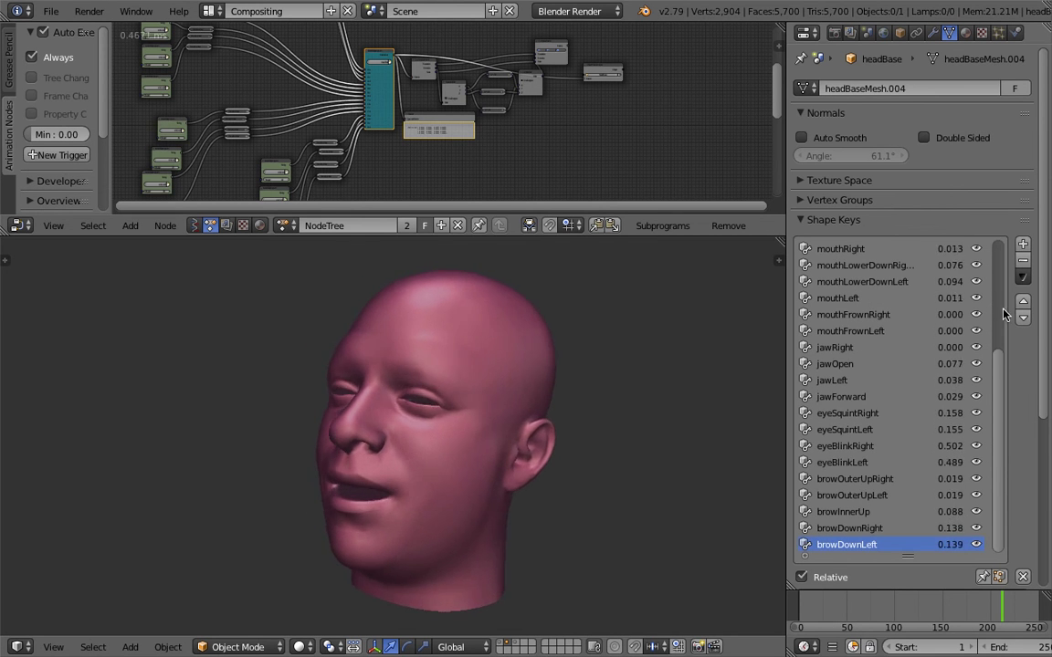
{"action": "scroll", "coordinate": [938, 271], "scroll_direction": "up", "scroll_amount": 10}
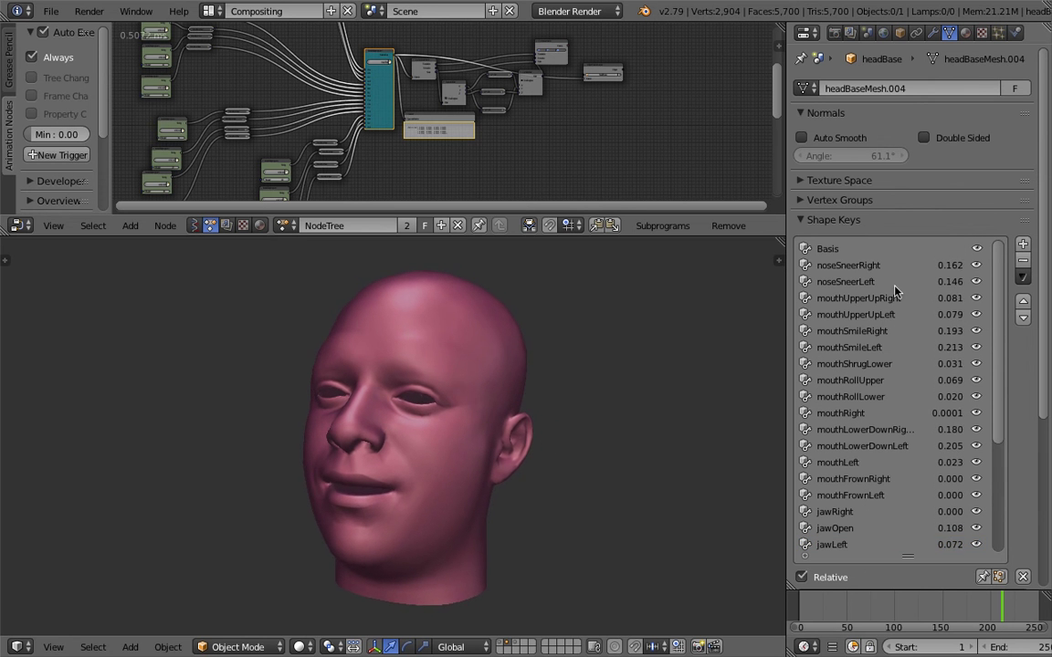
{"action": "scroll", "coordinate": [900, 382], "scroll_direction": "down", "scroll_amount": 3}
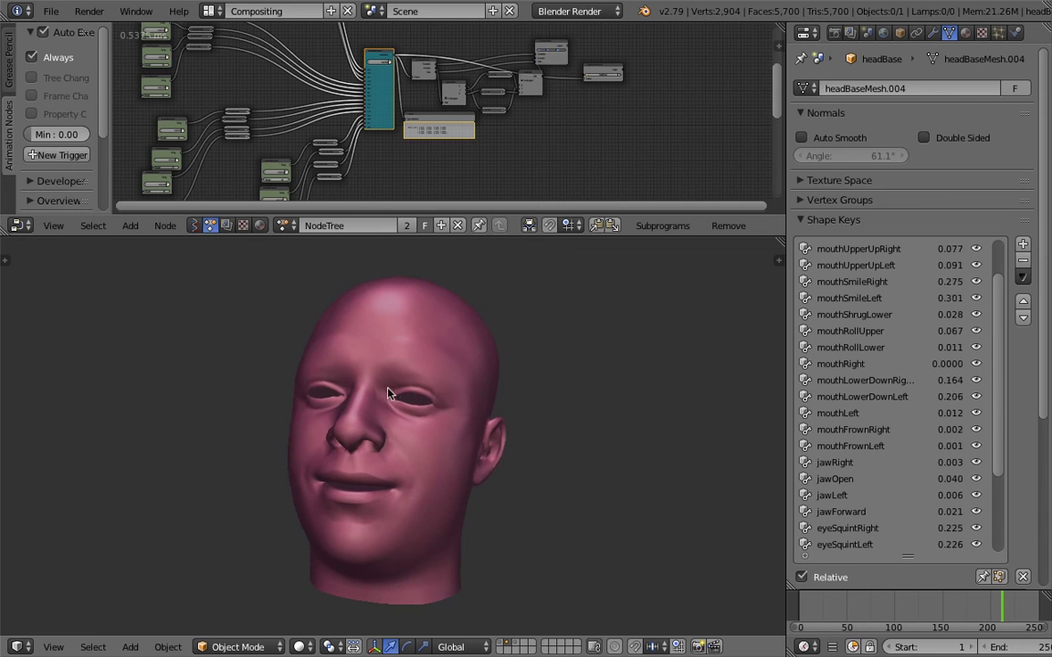
{"action": "right_click", "coordinate": [404, 357]}
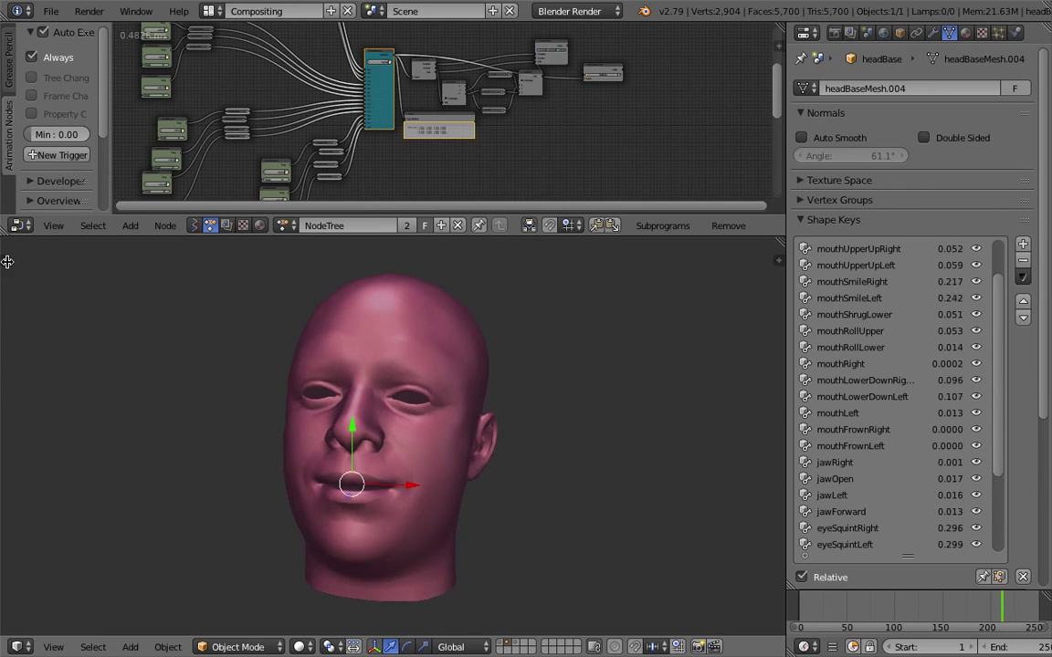
Open the AddOSC panel, widen it and scroll to the Imported Keys mapping /hello/play onto shape keys
{"action": "left_click", "coordinate": [7, 262]}
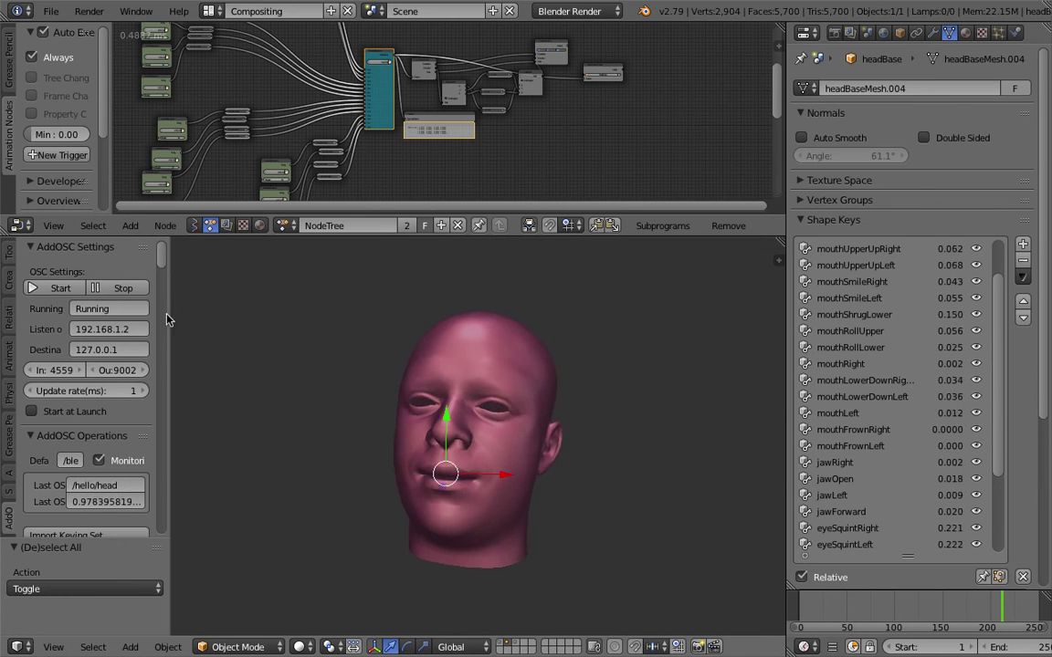
{"action": "scroll", "coordinate": [155, 315], "scroll_direction": "down", "scroll_amount": 5}
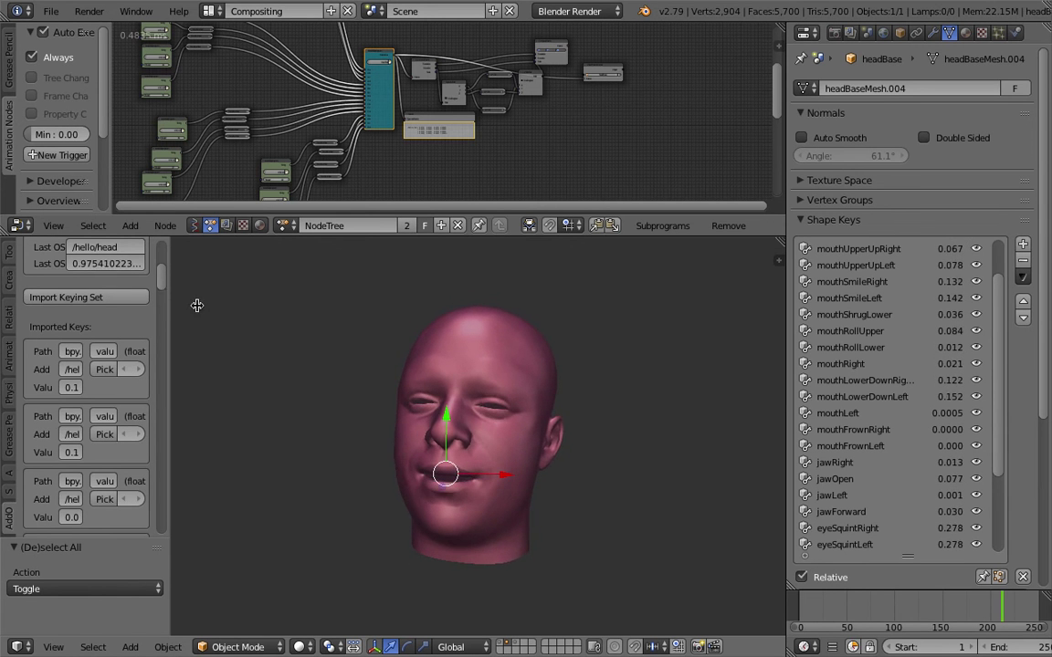
{"action": "left_click_drag", "start_coordinate": [168, 294], "coordinate": [192, 279]}
{"action": "scroll", "coordinate": [188, 263], "scroll_direction": "up", "scroll_amount": 4}
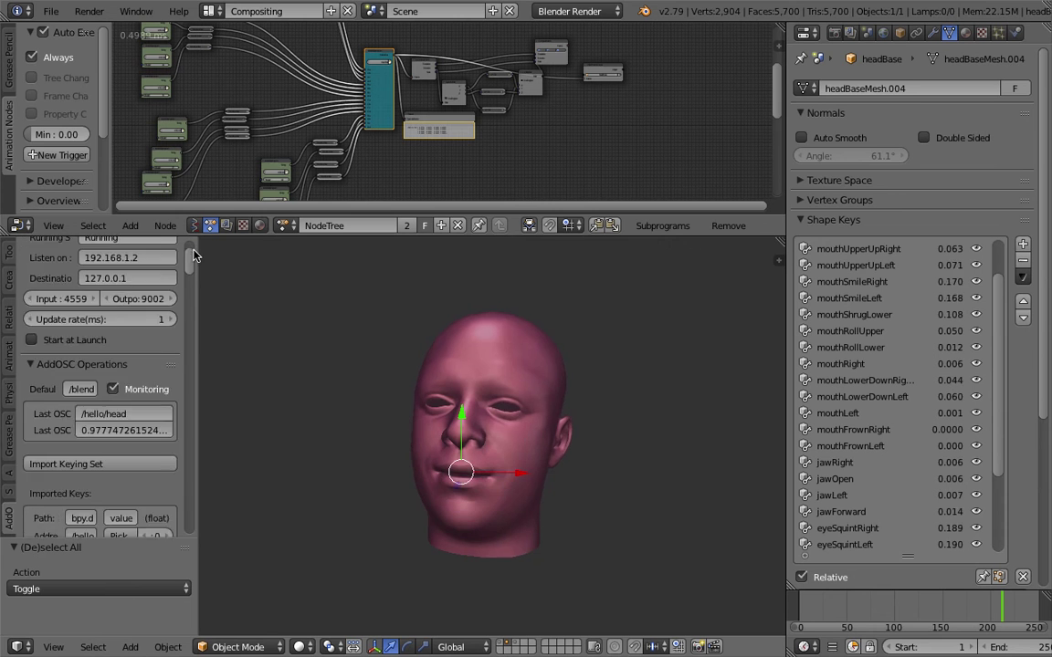
{"action": "scroll", "coordinate": [190, 257], "scroll_direction": "up", "scroll_amount": 2}
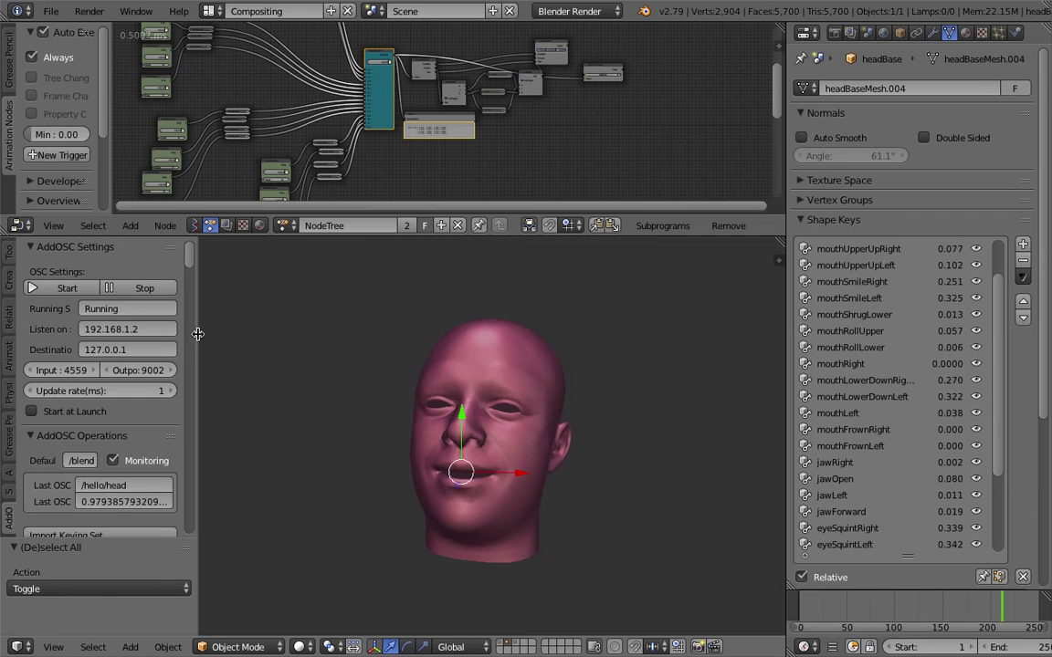
{"action": "left_click_drag", "start_coordinate": [199, 334], "coordinate": [251, 336]}
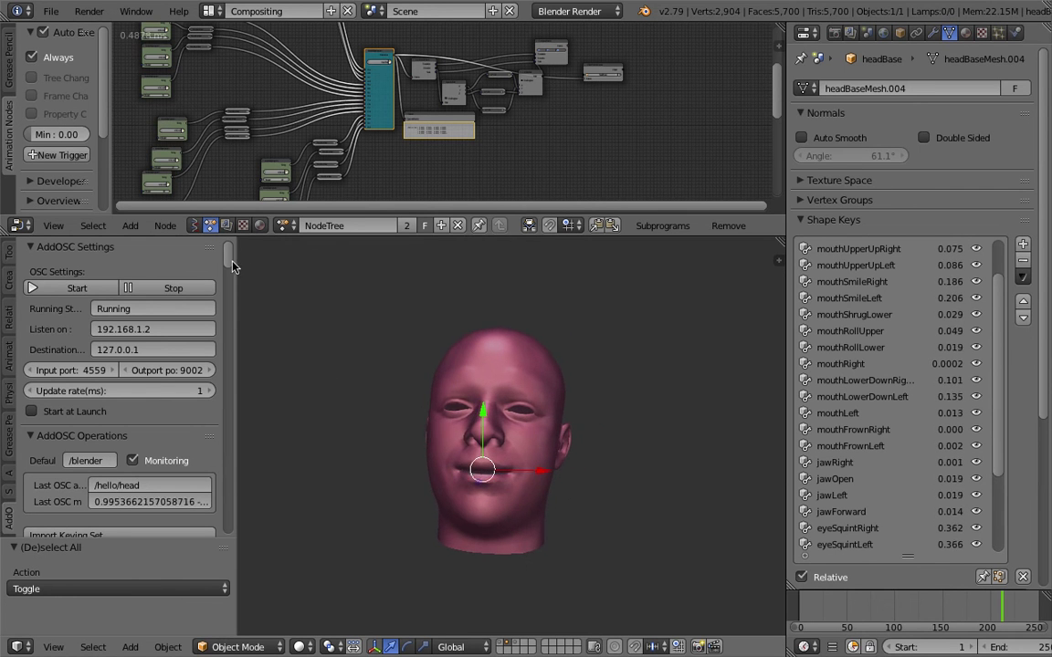
{"action": "left_click_drag", "start_coordinate": [228, 256], "coordinate": [475, 328]}
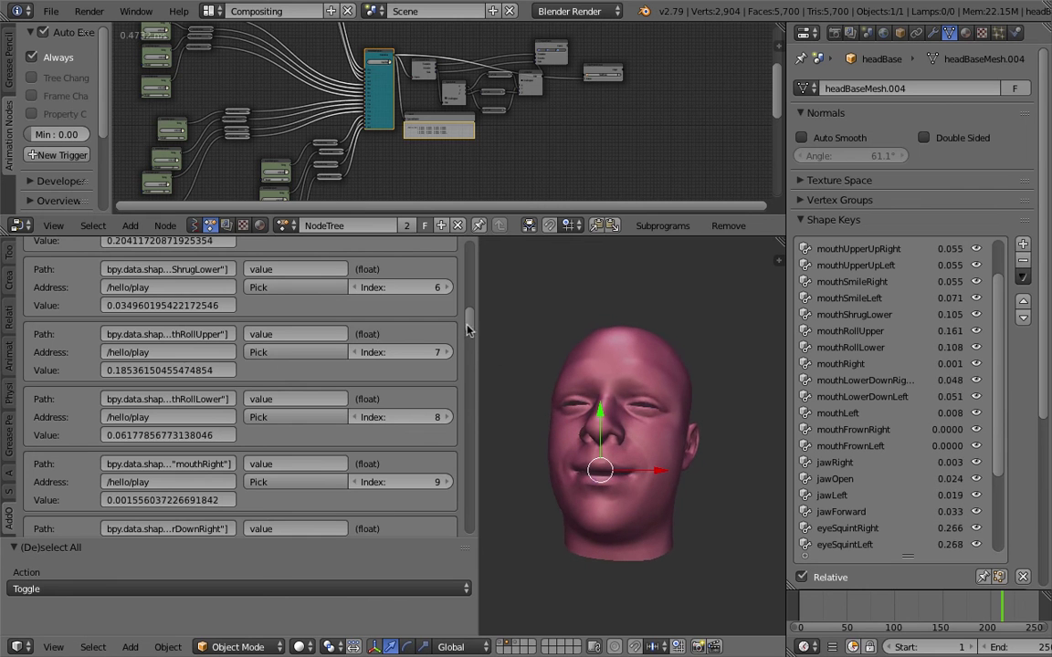
Widen and then narrow the imported OSC keys panel while scrolling through its key list
{"action": "scroll", "coordinate": [471, 290], "scroll_direction": "up", "scroll_amount": 5}
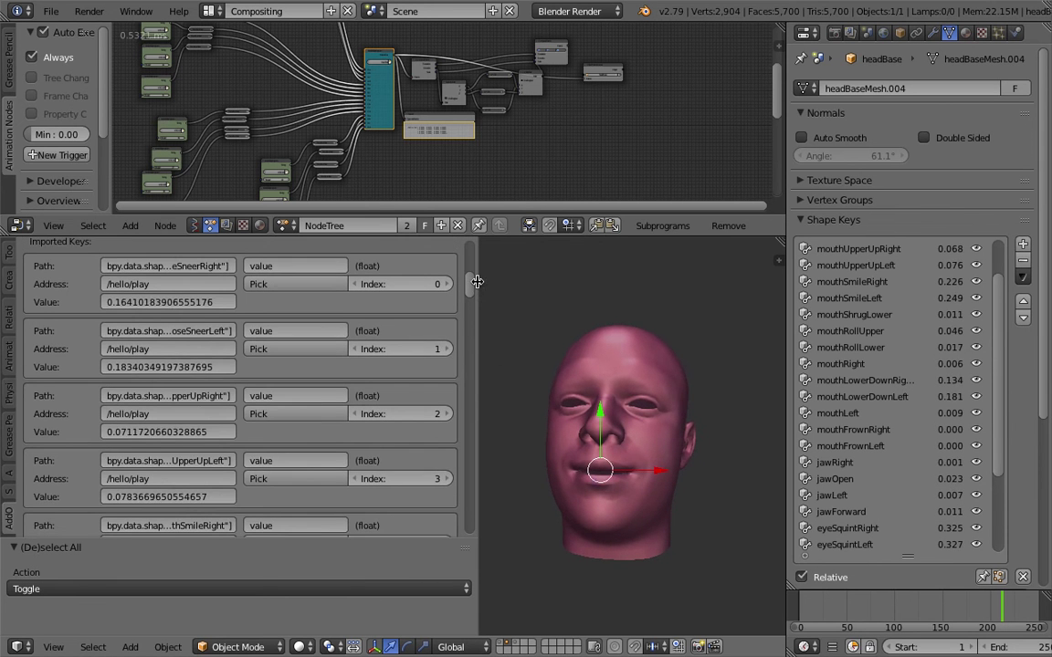
{"action": "scroll", "coordinate": [465, 290], "scroll_direction": "down", "scroll_amount": 1}
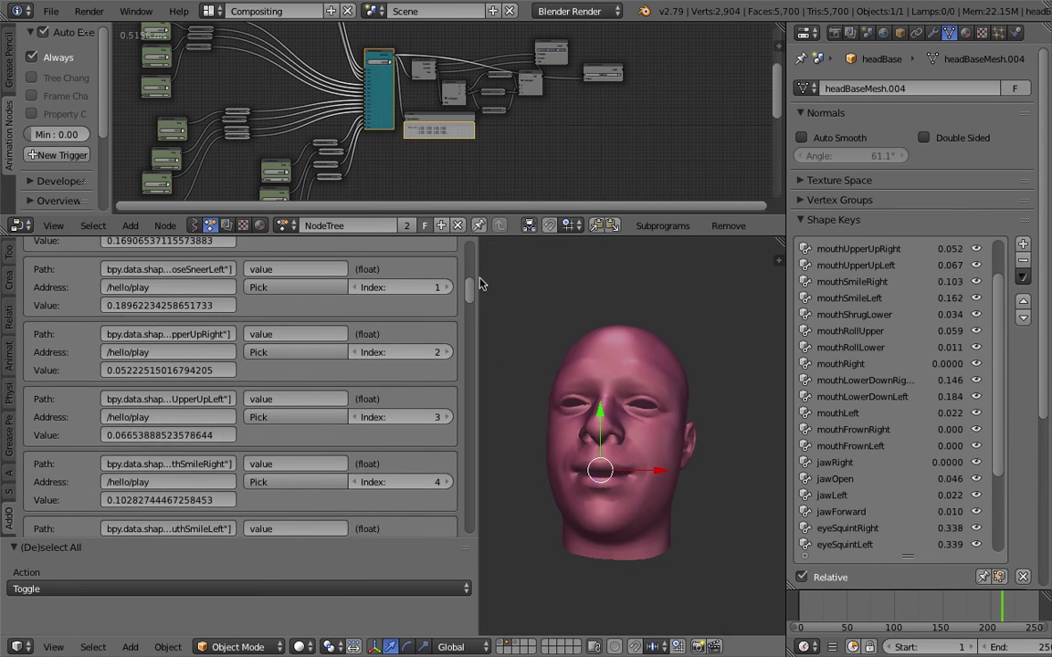
{"action": "left_click_drag", "start_coordinate": [477, 277], "coordinate": [544, 277]}
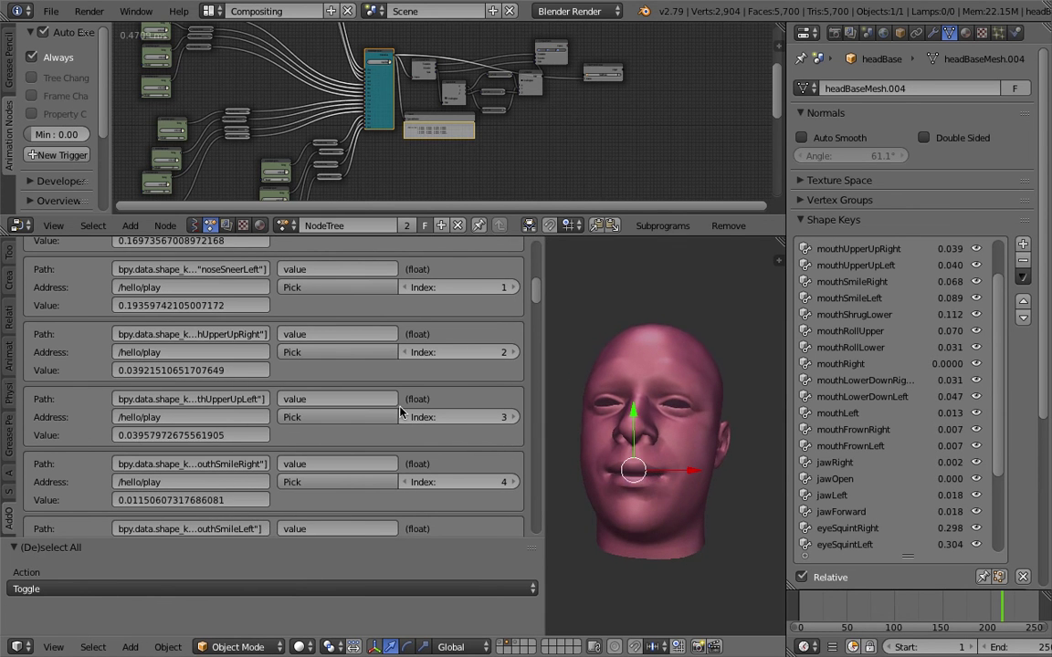
{"action": "scroll", "coordinate": [401, 419], "scroll_direction": "down", "scroll_amount": 5}
{"action": "scroll", "coordinate": [401, 419], "scroll_direction": "down", "scroll_amount": 5}
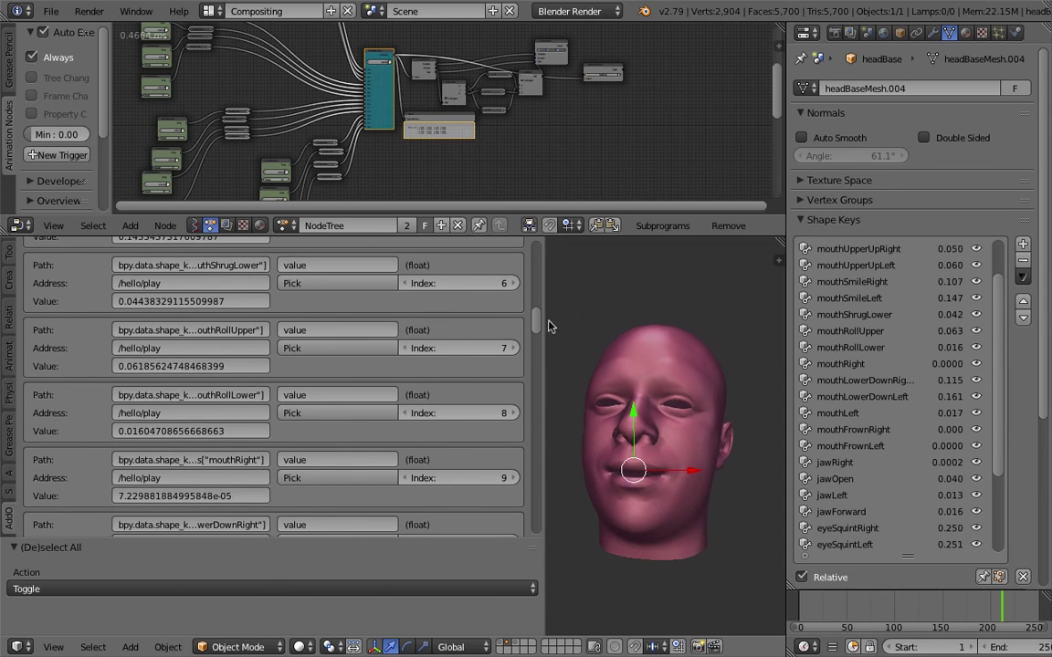
{"action": "left_click_drag", "start_coordinate": [543, 316], "coordinate": [489, 318]}
{"action": "scroll", "coordinate": [490, 356], "scroll_direction": "down", "scroll_amount": 7}
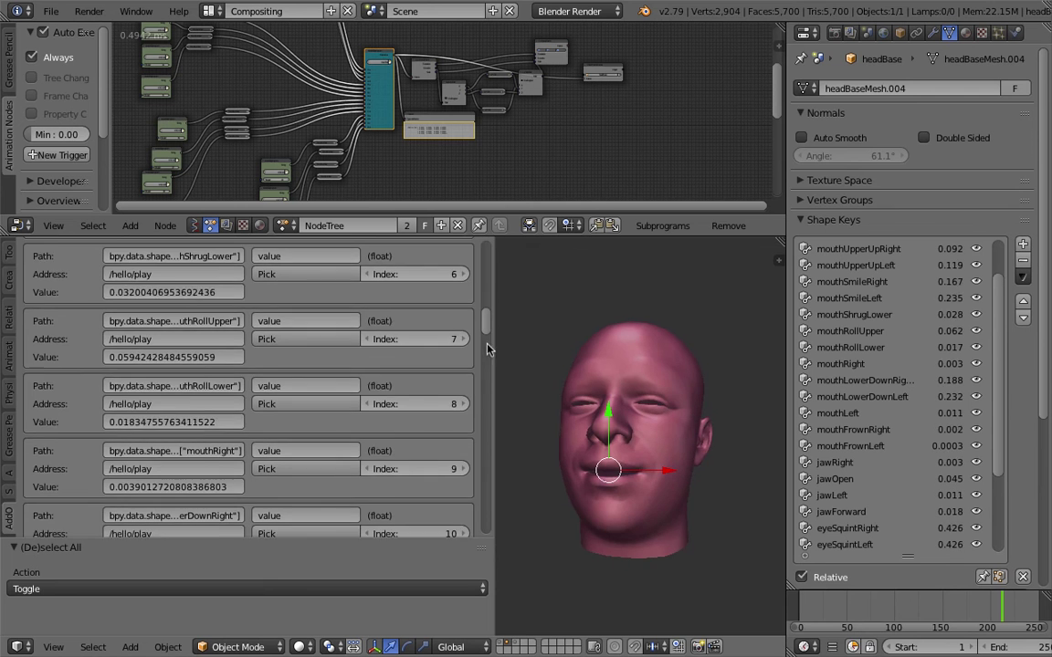
{"action": "scroll", "coordinate": [490, 388], "scroll_direction": "down", "scroll_amount": 18}
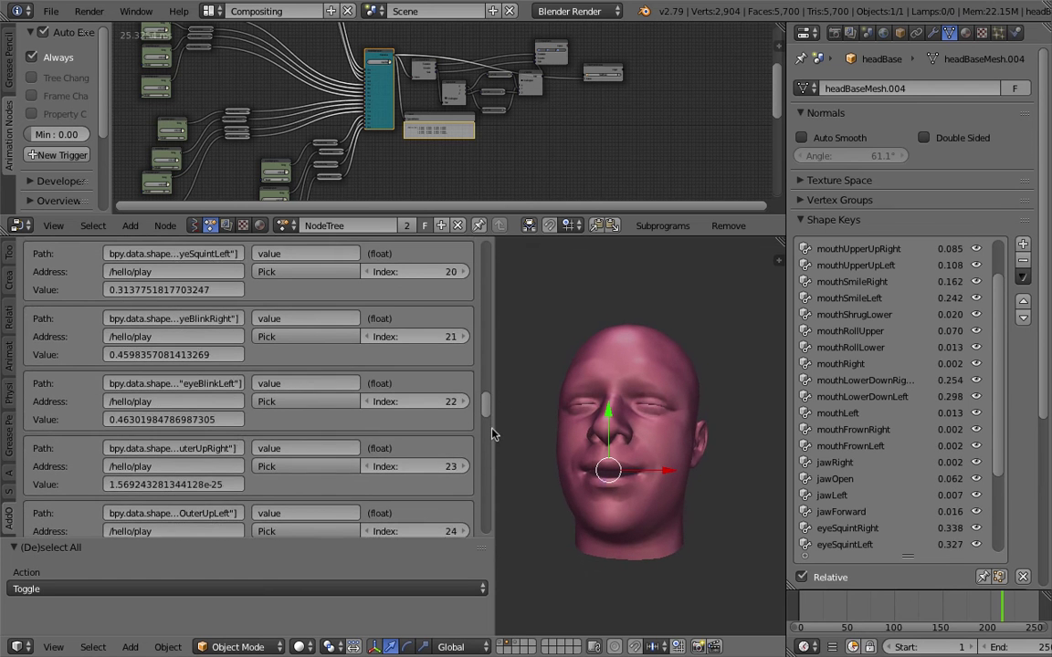
{"action": "scroll", "coordinate": [491, 453], "scroll_direction": "down", "scroll_amount": 14}
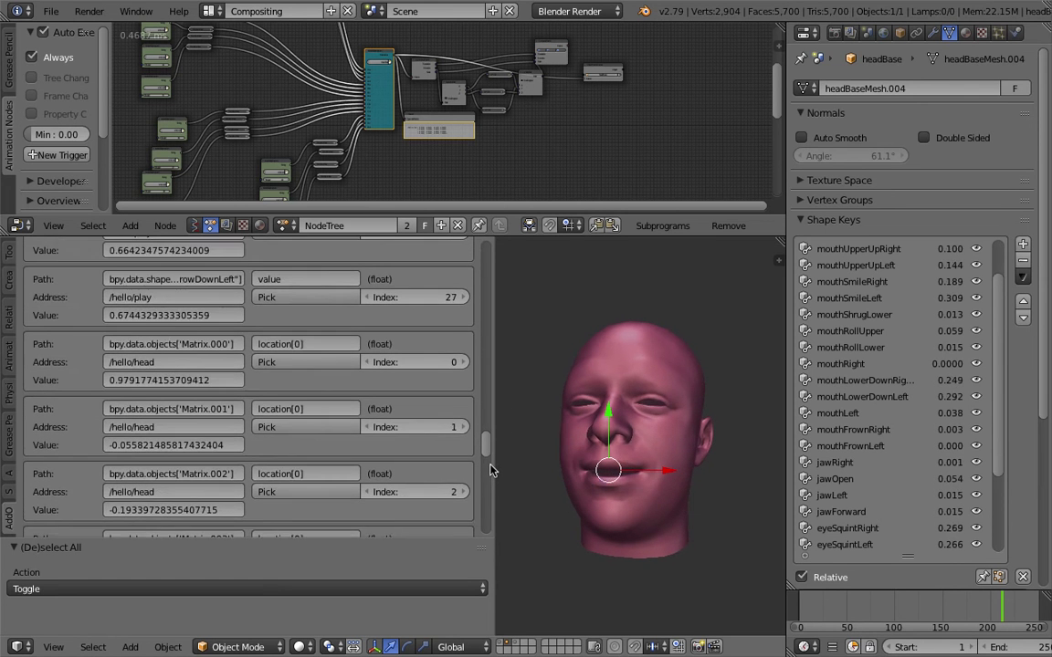
{"action": "scroll", "coordinate": [488, 505], "scroll_direction": "down", "scroll_amount": 10}
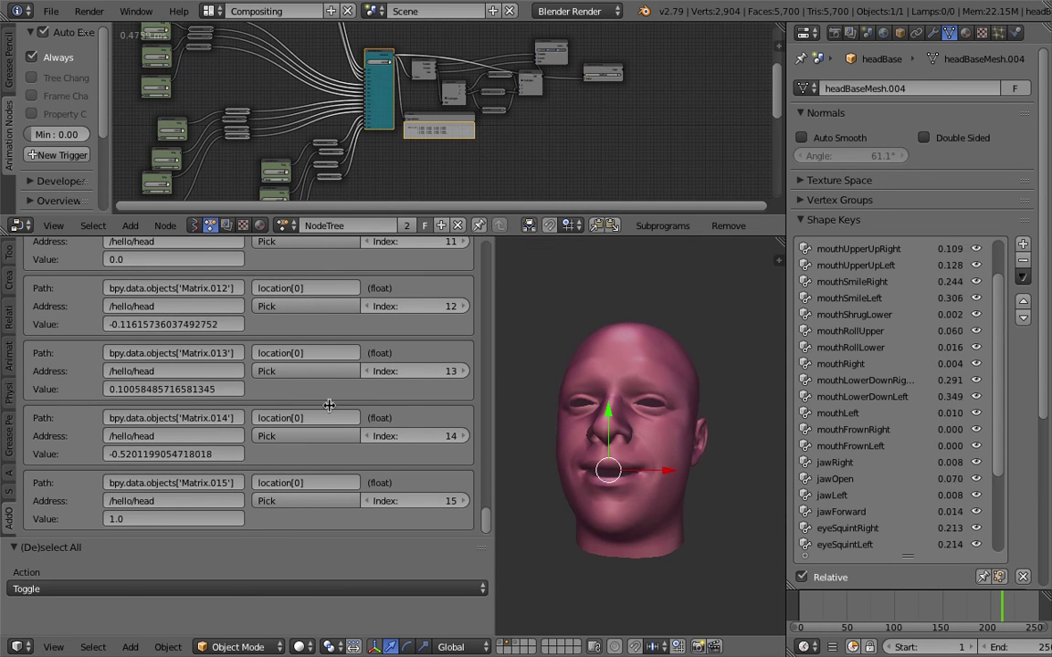
{"action": "scroll", "coordinate": [492, 359], "scroll_direction": "up", "scroll_amount": 5}
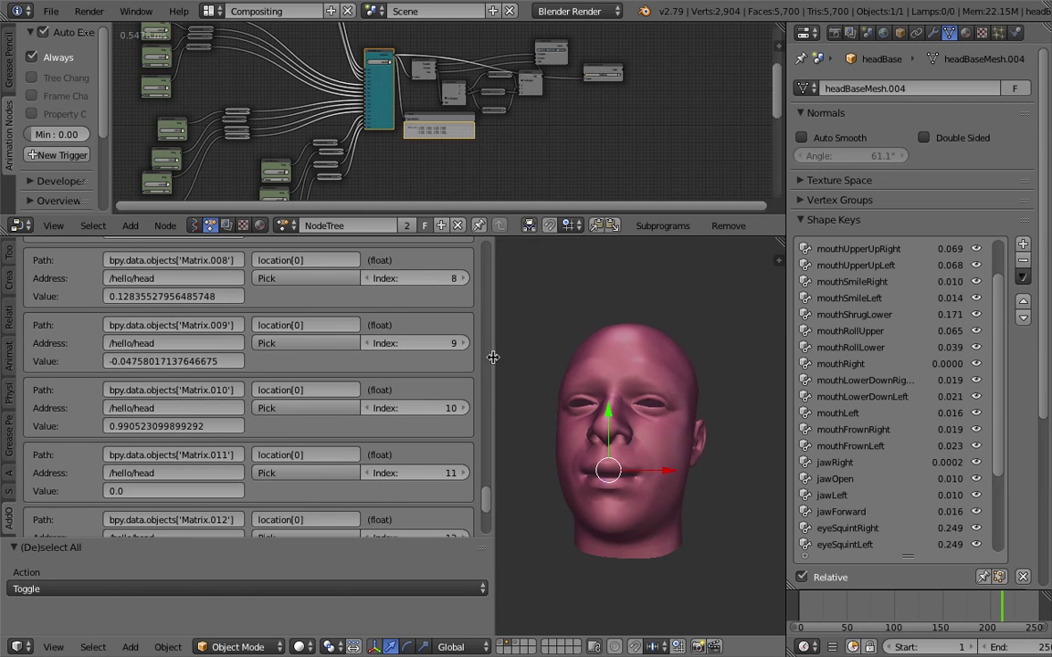
{"action": "scroll", "coordinate": [473, 274], "scroll_direction": "up", "scroll_amount": 6}
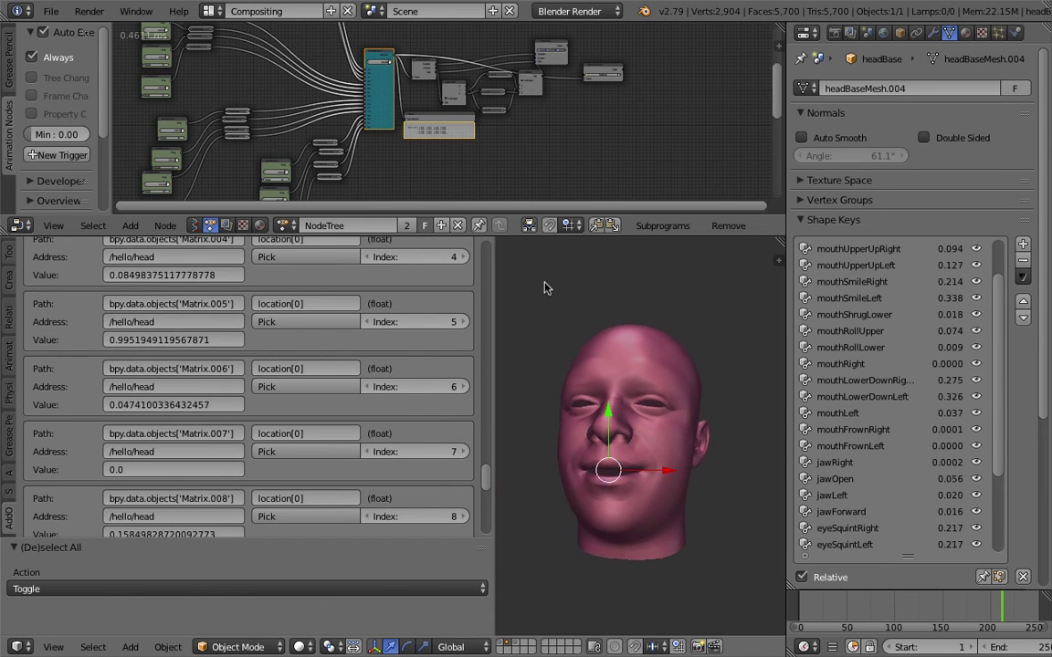
Hide the tool shelf and properties panels so the head fills a wider 3D view
{"action": "key", "text": "n"}
{"action": "key", "text": "t"}
{"action": "key", "text": "n"}
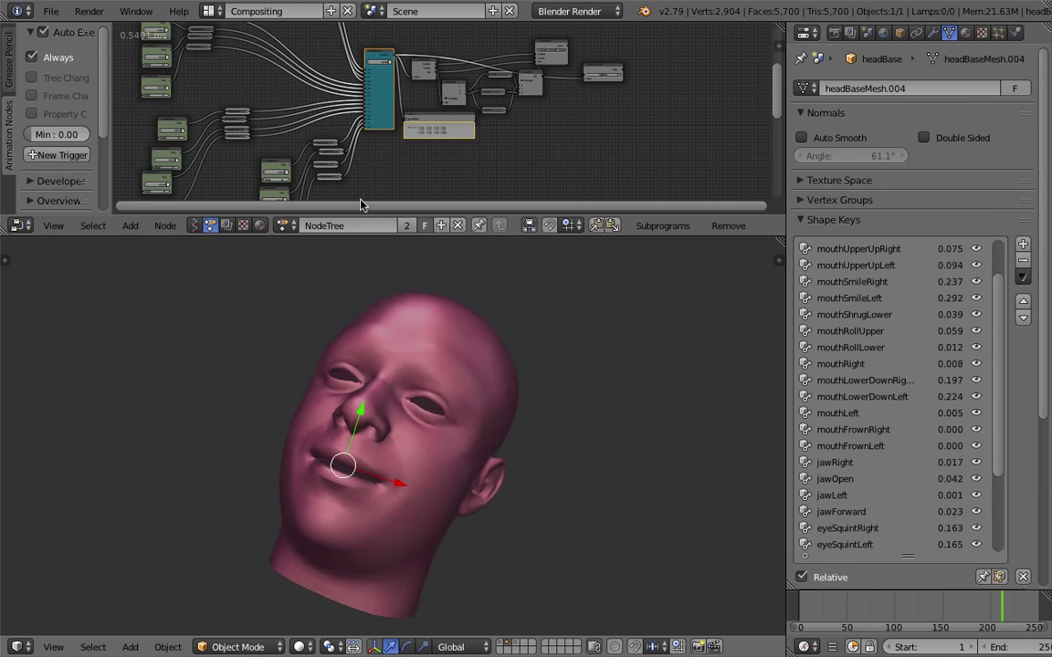
Drag the node editor border down for more height and zoom onto the matrix node chain
{"action": "left_click_drag", "start_coordinate": [446, 228], "coordinate": [460, 429]}
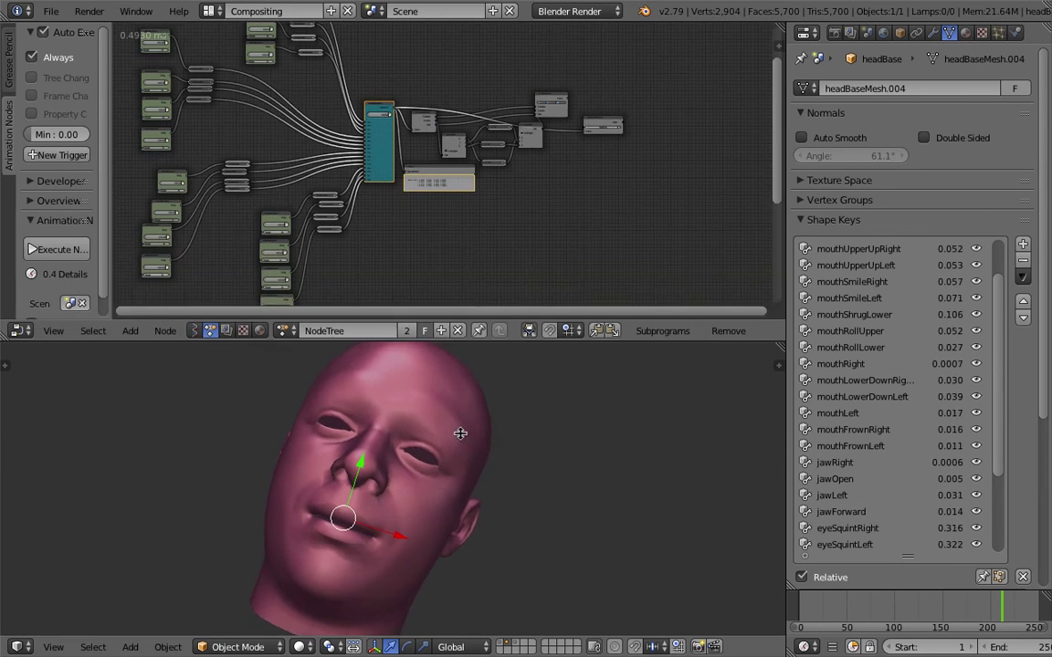
{"action": "scroll", "coordinate": [459, 287], "scroll_direction": "up", "scroll_amount": 1}
{"action": "scroll", "coordinate": [460, 285], "scroll_direction": "up", "scroll_amount": 1}
{"action": "scroll", "coordinate": [461, 283], "scroll_direction": "up", "scroll_amount": 2}
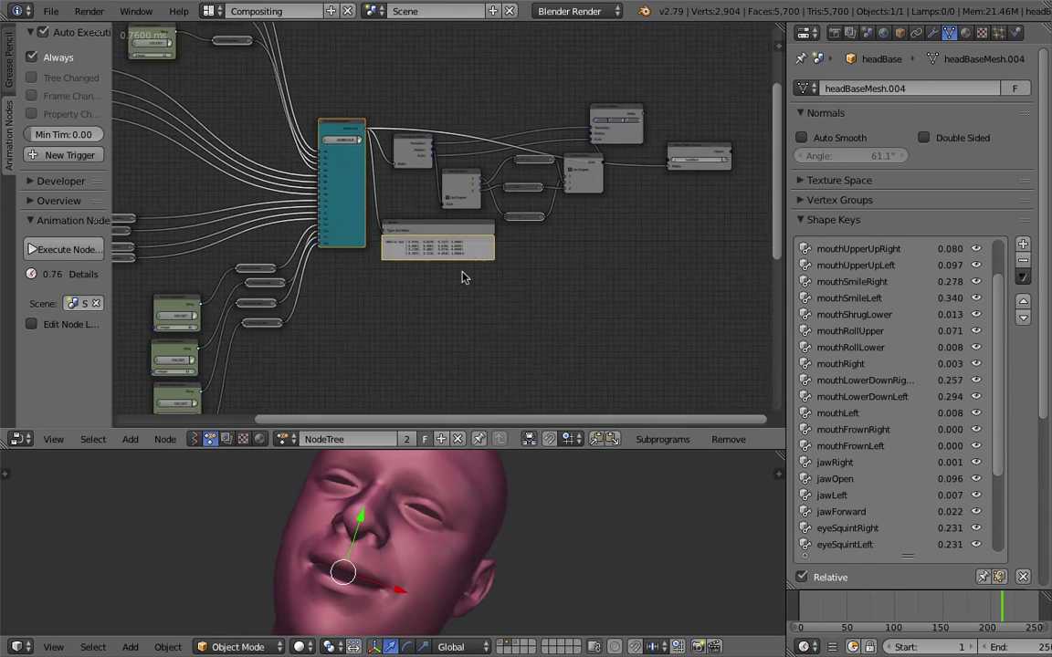
{"action": "scroll", "coordinate": [463, 276], "scroll_direction": "up", "scroll_amount": 1}
{"action": "scroll", "coordinate": [424, 256], "scroll_direction": "down", "scroll_amount": 2, "text": "ctrl"}
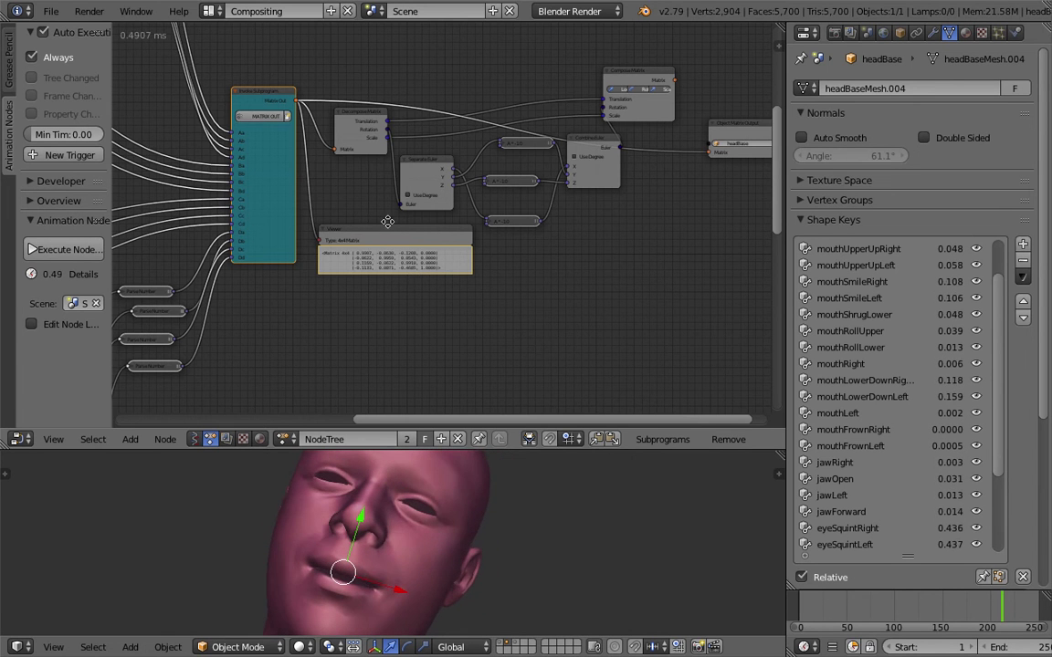
{"action": "middle_click_drag", "start_coordinate": [324, 207], "coordinate": [466, 262]}
{"action": "scroll", "coordinate": [464, 262], "scroll_direction": "up", "scroll_amount": 1}
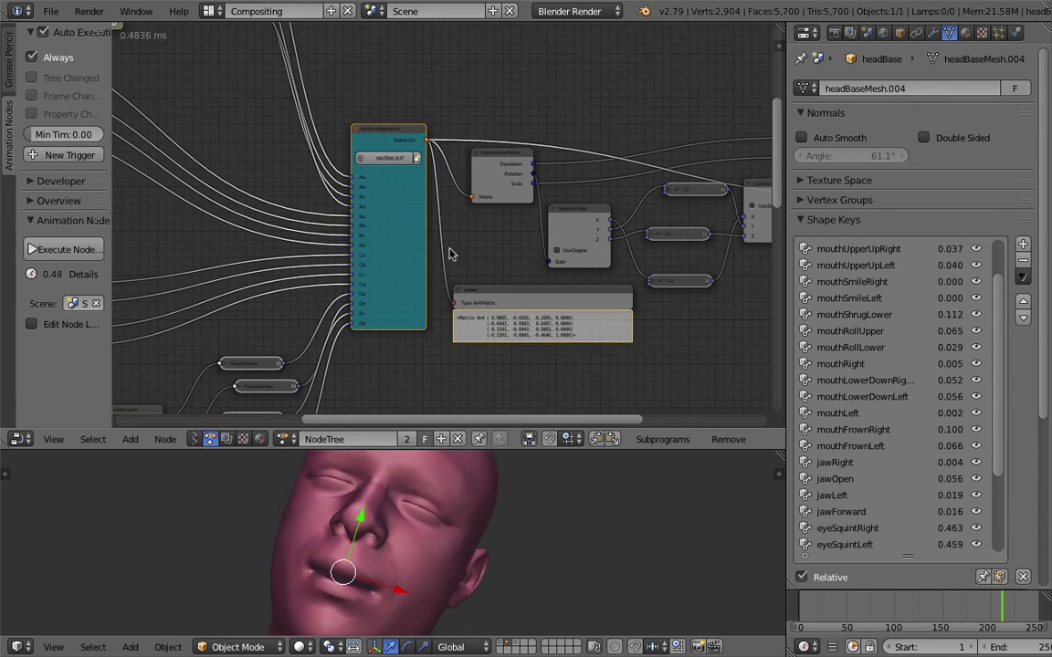
{"action": "middle_click_drag", "start_coordinate": [375, 103], "coordinate": [501, 103]}
{"action": "scroll", "coordinate": [506, 112], "scroll_direction": "up", "scroll_amount": 2}
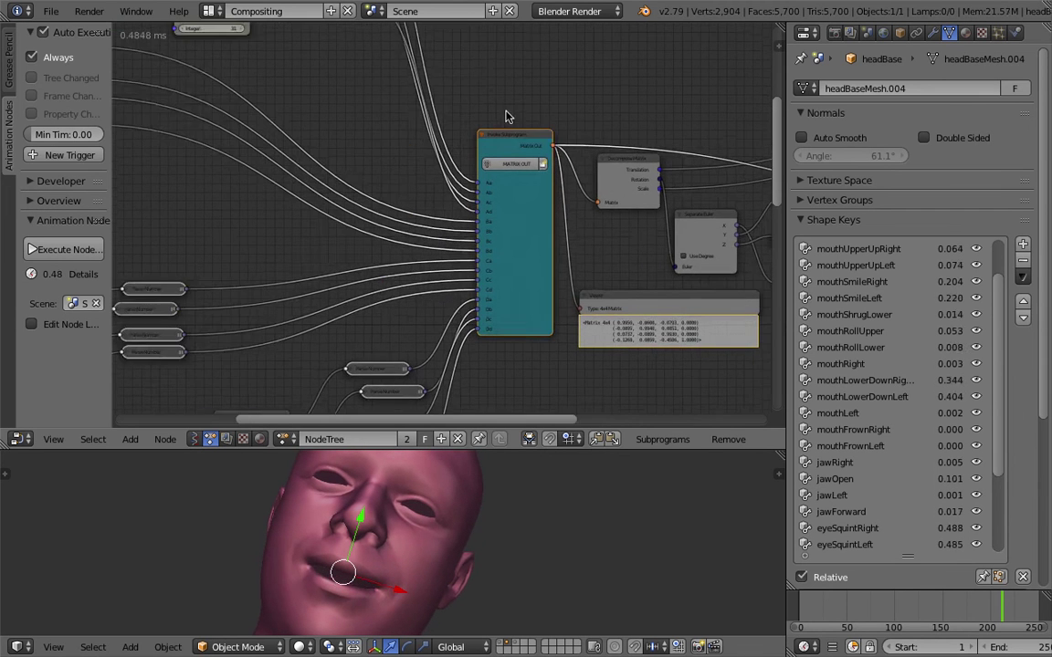
{"action": "scroll", "coordinate": [557, 243], "scroll_direction": "up", "scroll_amount": 1}
{"action": "middle_click_drag", "start_coordinate": [557, 243], "coordinate": [447, 212]}
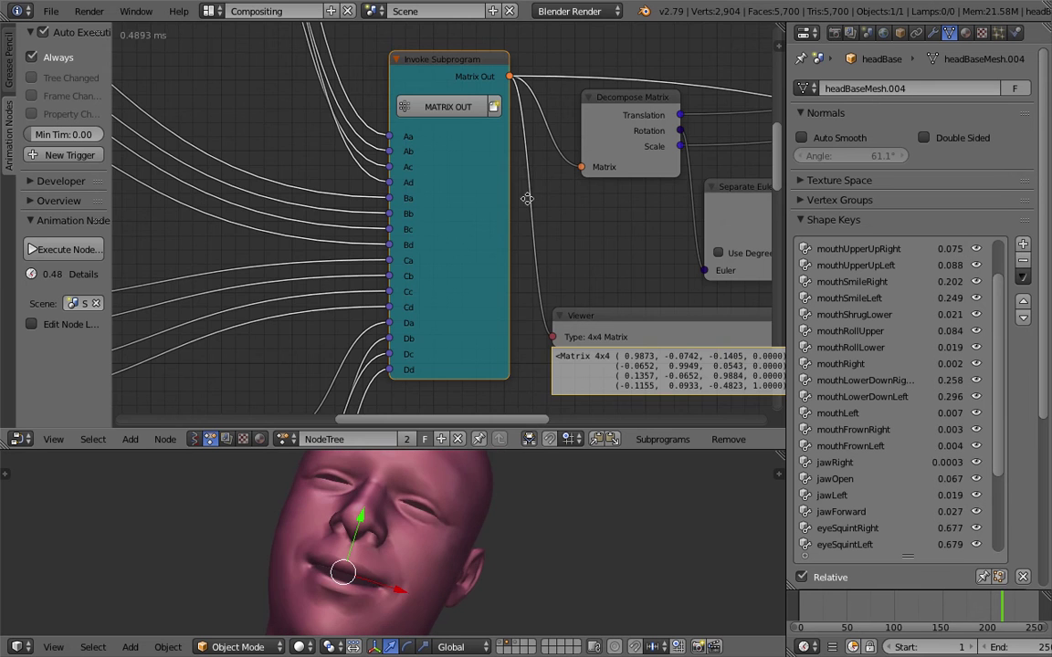
{"action": "middle_click_drag", "start_coordinate": [484, 199], "coordinate": [320, 180]}
{"action": "scroll", "coordinate": [319, 188], "scroll_direction": "up", "scroll_amount": 1}
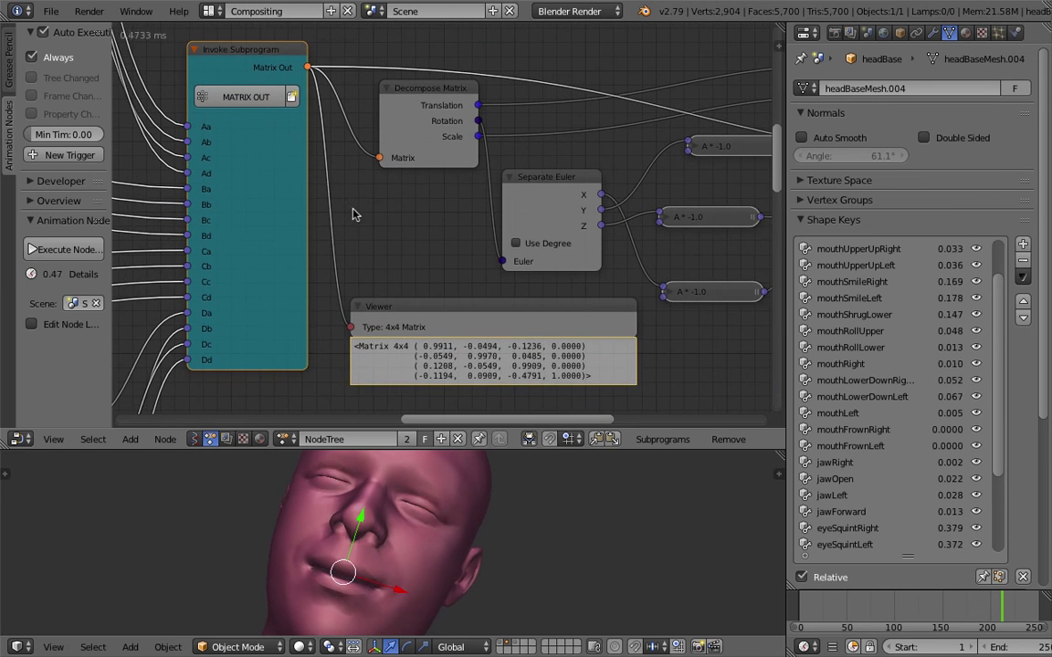
{"action": "middle_click_drag", "start_coordinate": [436, 309], "coordinate": [372, 276]}
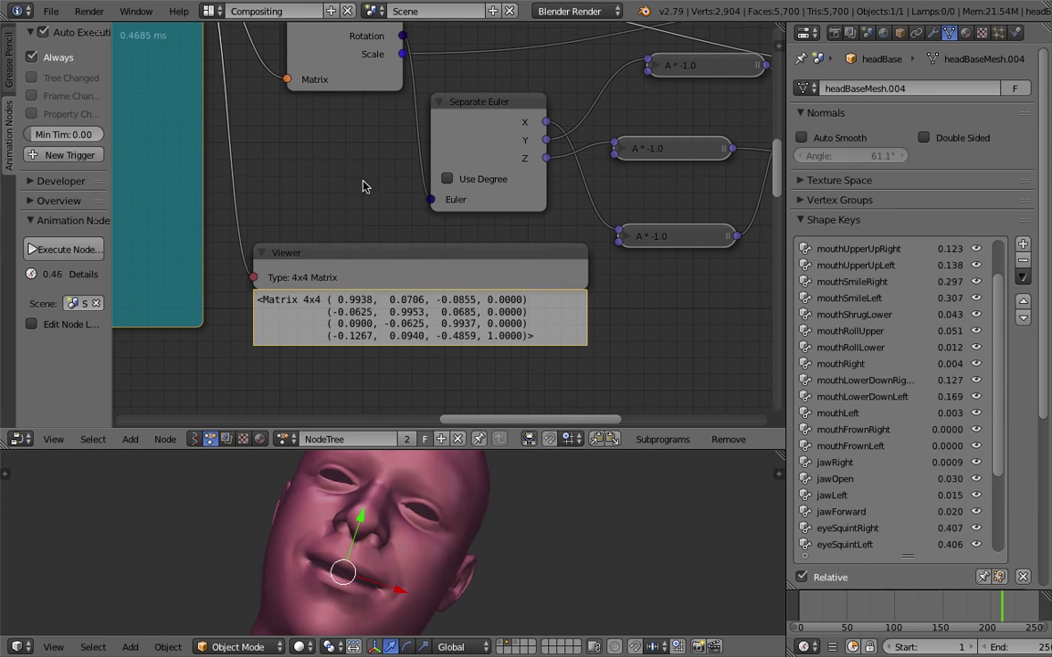
{"action": "scroll", "coordinate": [366, 191], "scroll_direction": "down", "scroll_amount": 2}
{"action": "middle_click_drag", "start_coordinate": [366, 199], "coordinate": [272, 199]}
Link Invoke Subprogram's Matrix Out to the headBase Object Matrix Output's Matrix socket
{"action": "scroll", "coordinate": [272, 199], "scroll_direction": "up", "scroll_amount": 1}
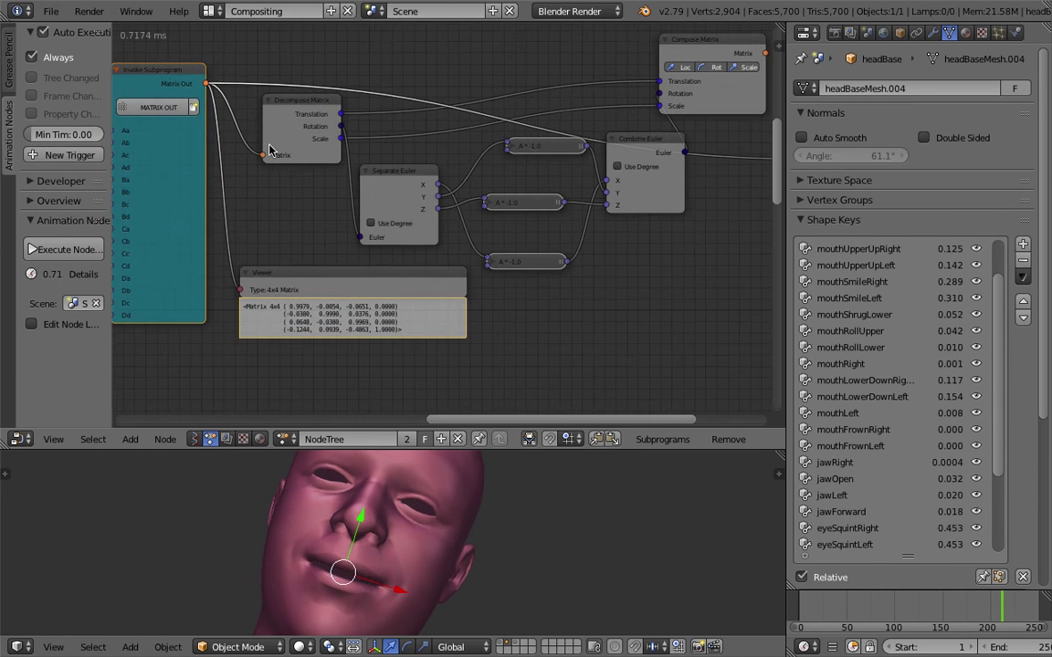
{"action": "scroll", "coordinate": [311, 154], "scroll_direction": "down", "scroll_amount": 1}
{"action": "middle_click_drag", "start_coordinate": [300, 152], "coordinate": [212, 139]}
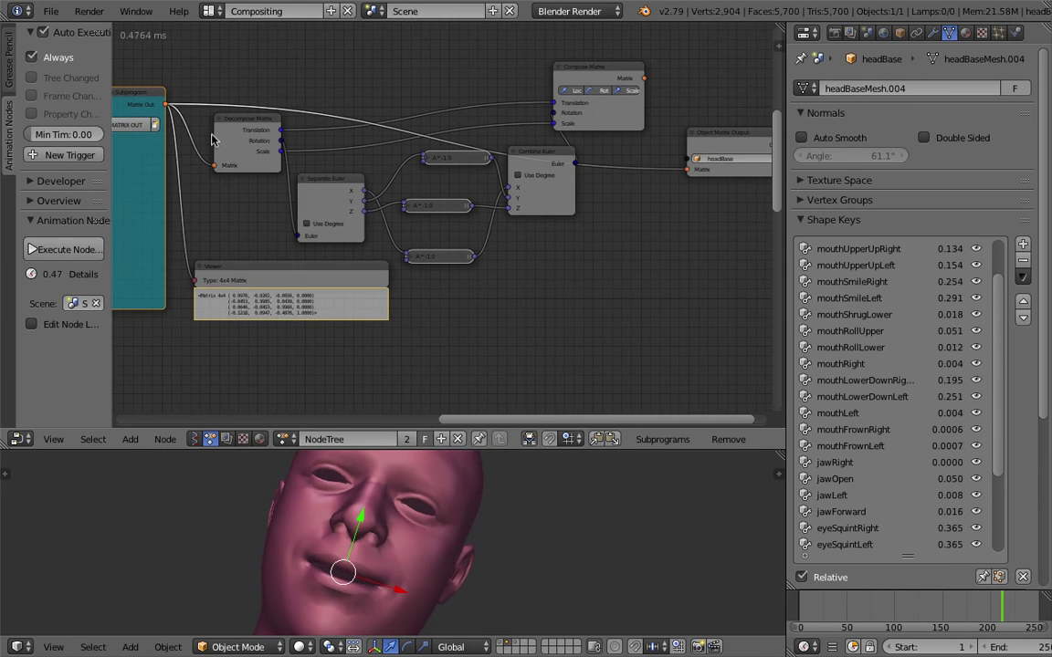
{"action": "left_click_drag", "start_coordinate": [169, 110], "coordinate": [689, 171]}
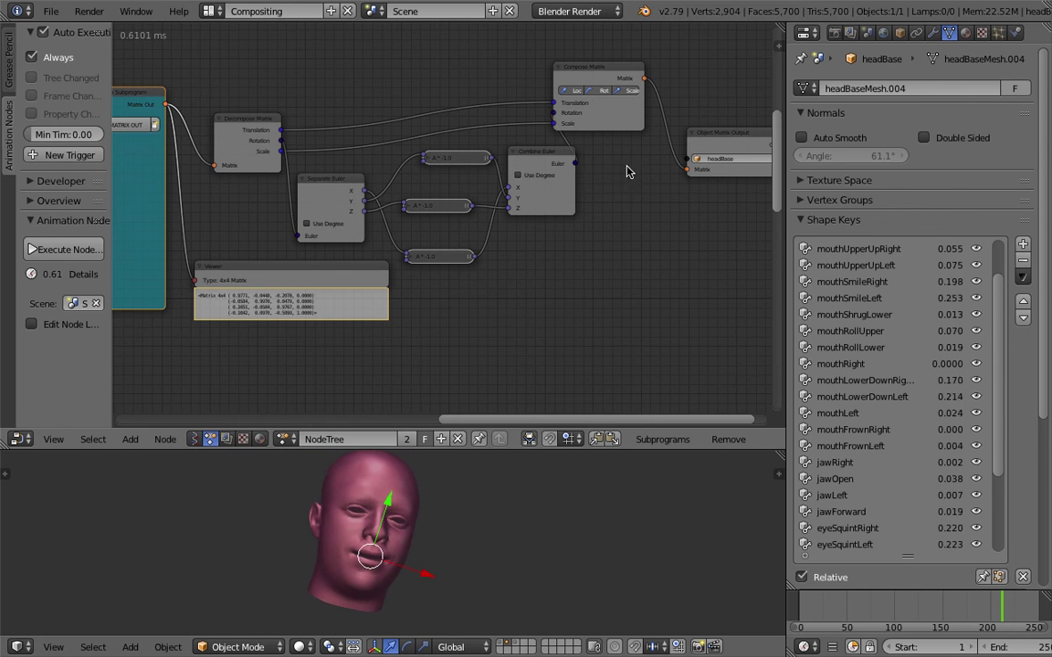
{"action": "left_click_drag", "start_coordinate": [168, 107], "coordinate": [693, 176]}
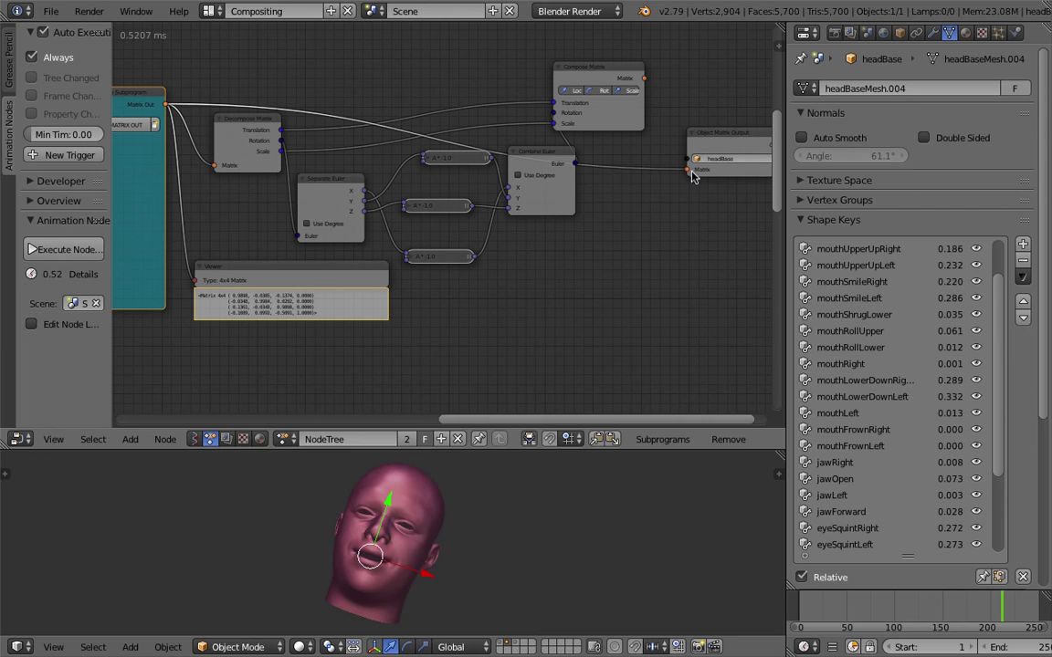
Drag the area border up so the 3D view is taller than the node editor
{"action": "scroll", "coordinate": [587, 159], "scroll_direction": "right", "scroll_amount": 1, "text": "ctrl"}
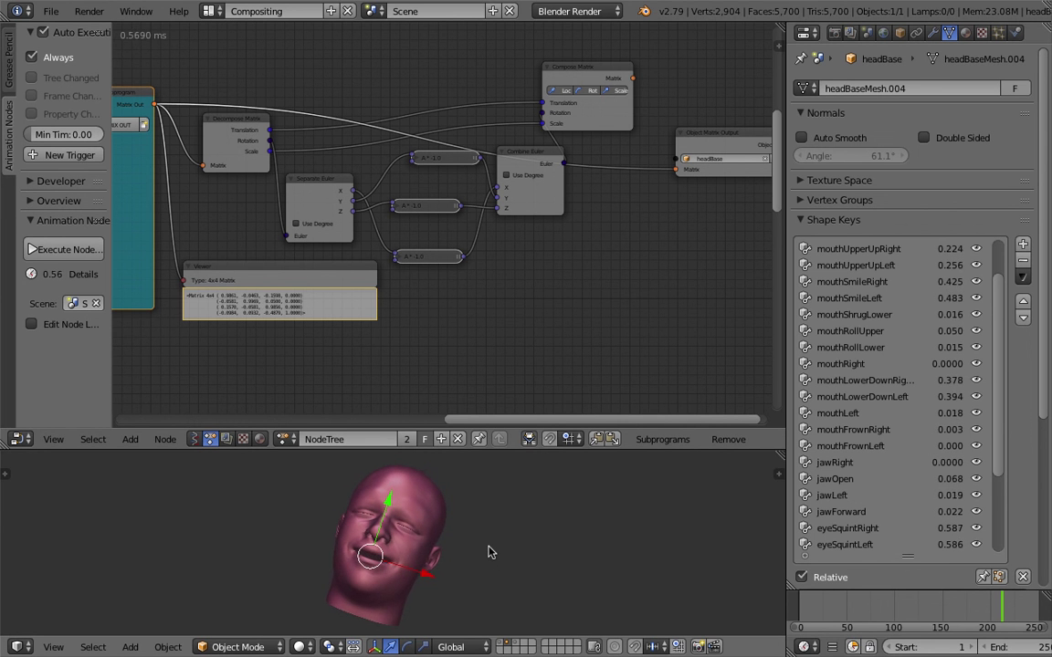
{"action": "scroll", "coordinate": [486, 551], "scroll_direction": "up", "scroll_amount": 4}
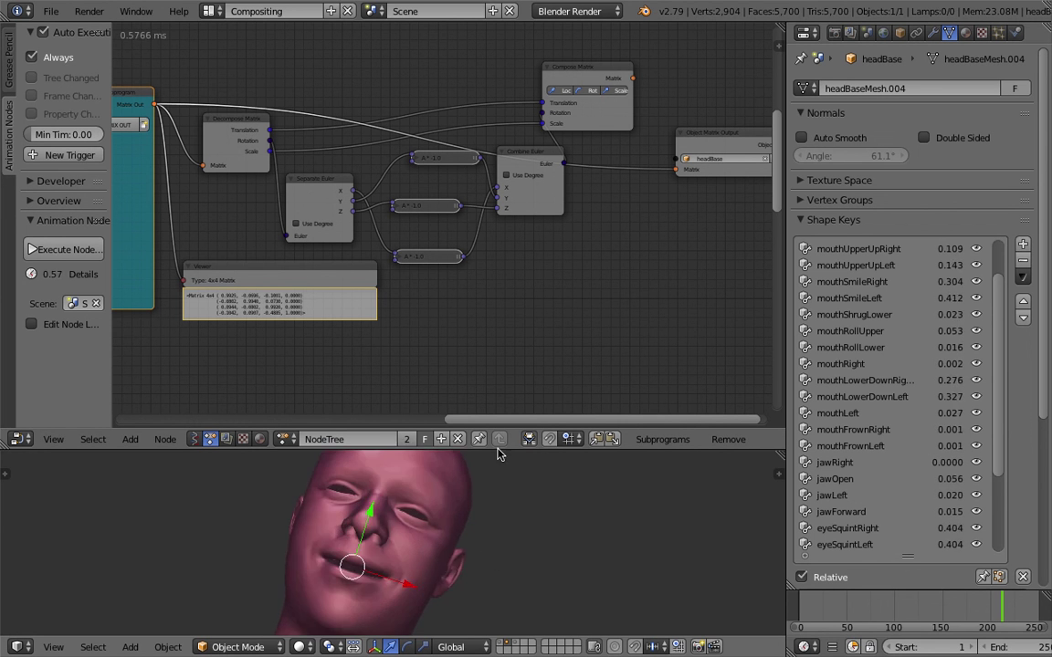
{"action": "left_click_drag", "start_coordinate": [511, 449], "coordinate": [511, 233]}
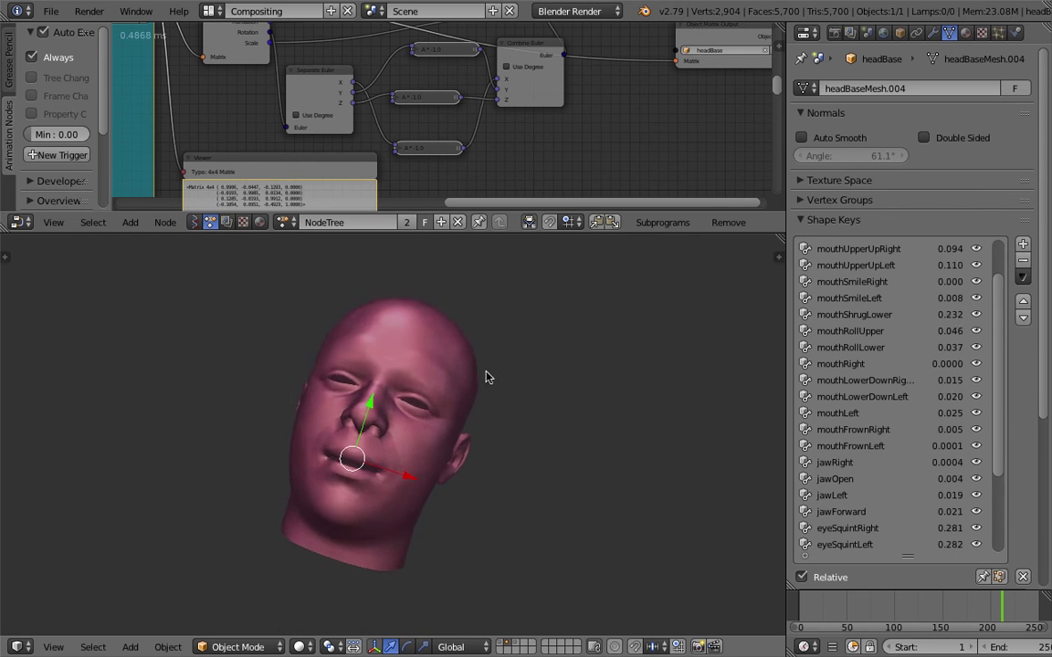
{"action": "scroll", "coordinate": [505, 374], "scroll_direction": "up", "scroll_amount": 1}
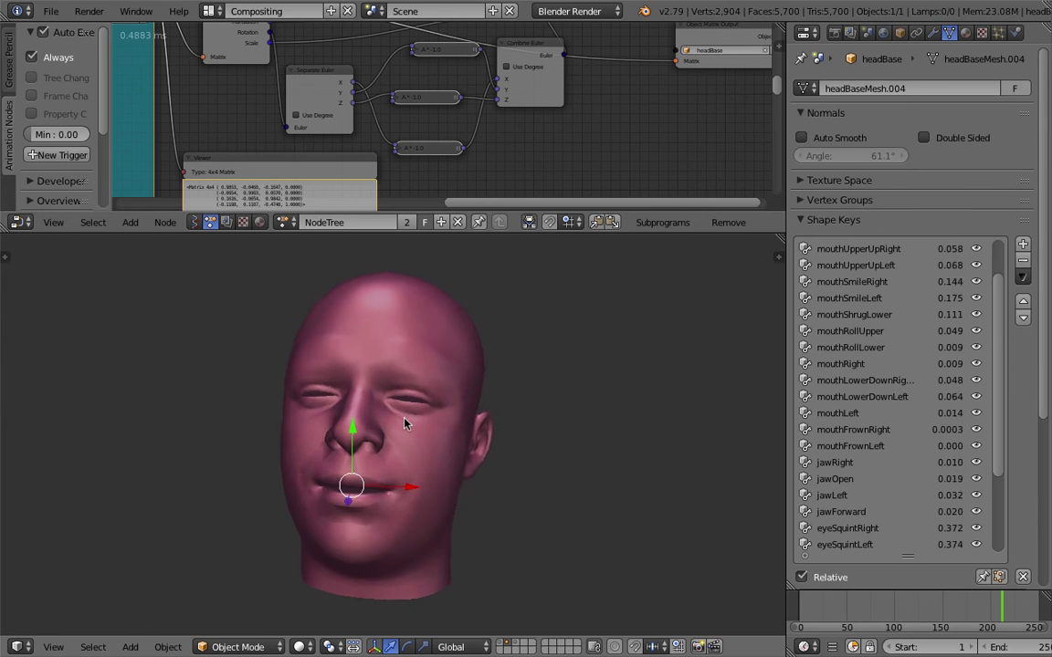
Maximize the 3D viewport with Ctrl+Space and deselect all so only the tracked face shows
{"action": "key", "text": "ctrl+space"}
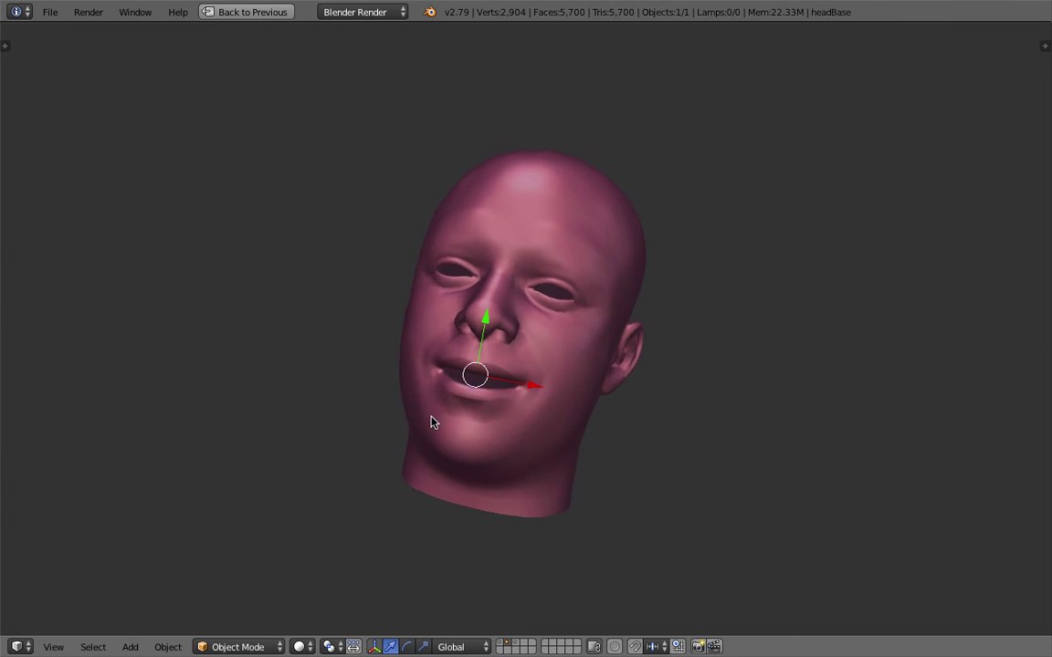
{"action": "key", "text": "a"}
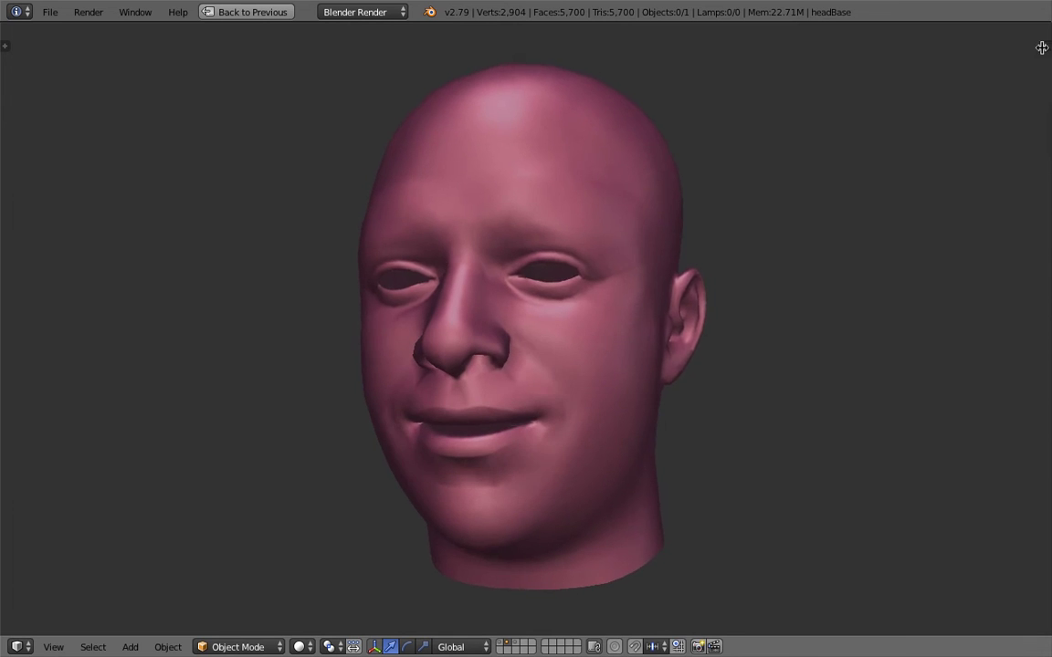
Open the properties panel's Shading section and briefly toggle ambient occlusion on and off
{"action": "key", "text": "n"}
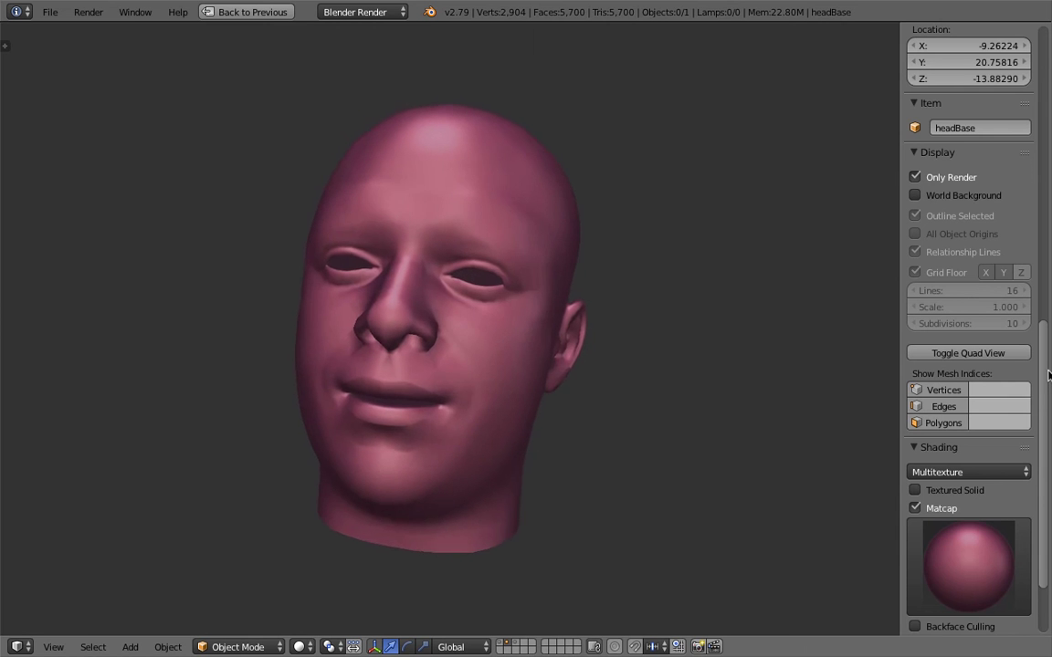
{"action": "scroll", "coordinate": [980, 488], "scroll_direction": "down", "scroll_amount": 3}
{"action": "scroll", "coordinate": [979, 488], "scroll_direction": "down", "scroll_amount": 2}
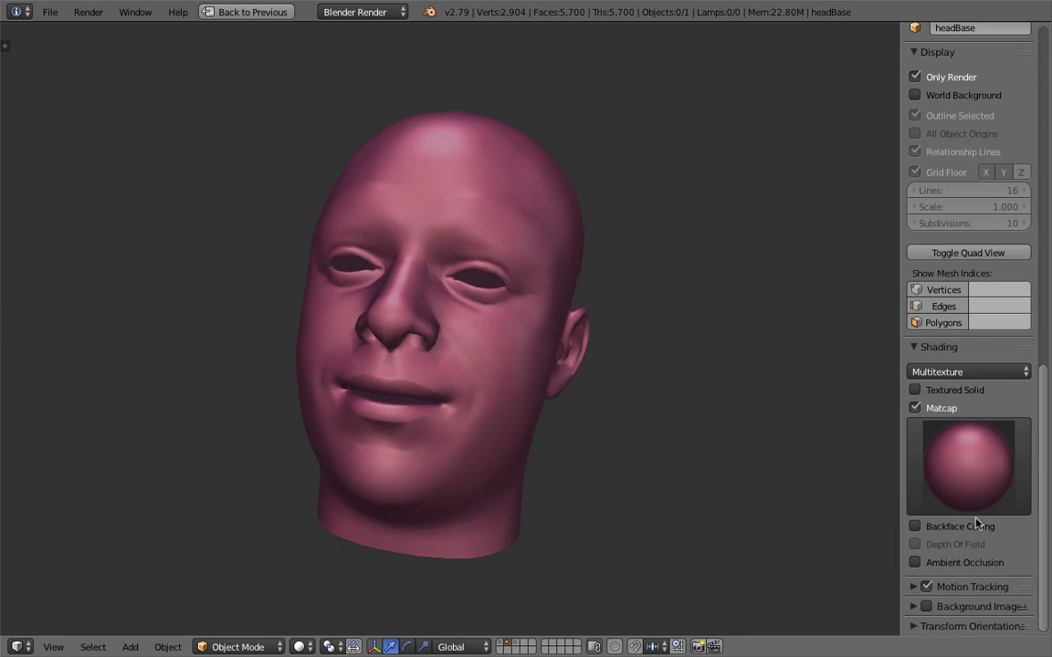
{"action": "left_click", "coordinate": [965, 564]}
{"action": "left_click", "coordinate": [964, 564]}
Try the chrome and flat white matcaps, then settle on the dark grey matcap
{"action": "left_click", "coordinate": [977, 481]}
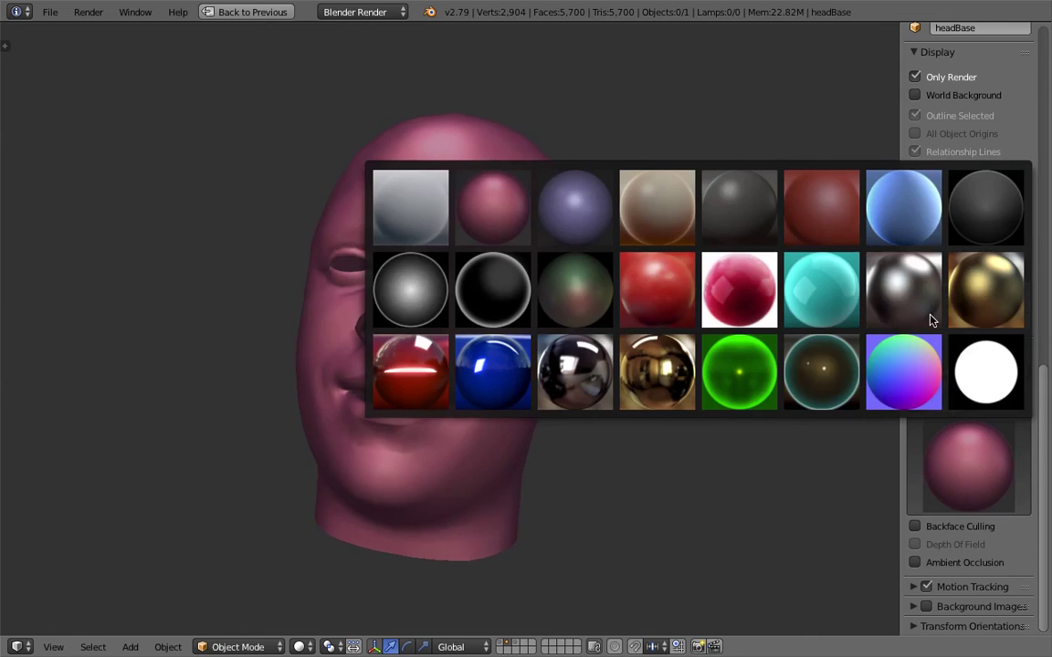
{"action": "left_click", "coordinate": [875, 292]}
{"action": "left_click", "coordinate": [973, 465]}
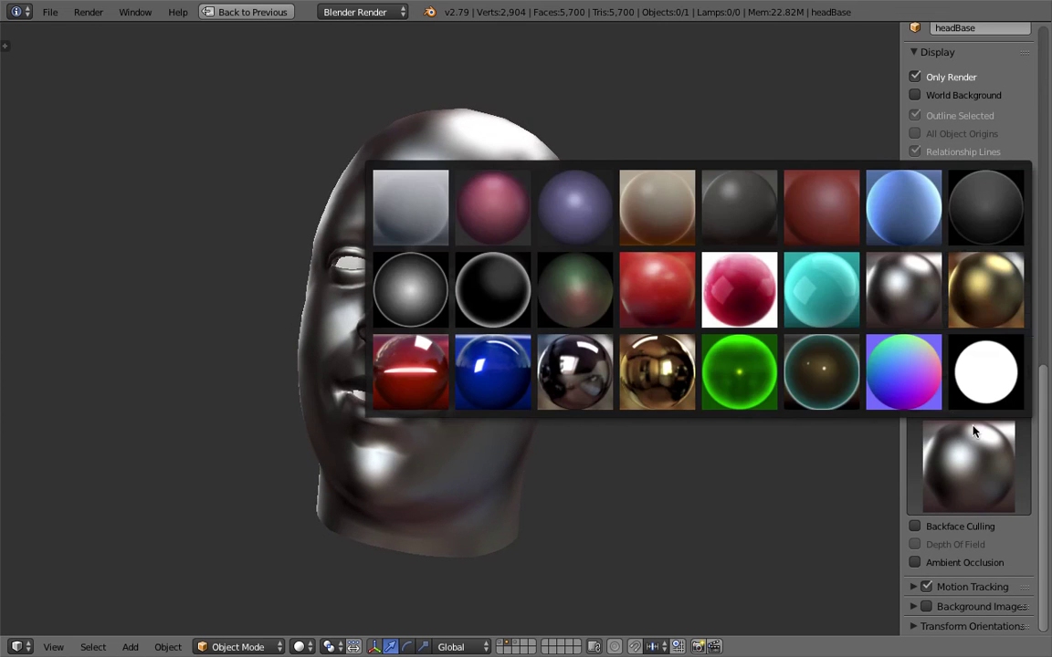
{"action": "left_click", "coordinate": [982, 375]}
{"action": "left_click", "coordinate": [981, 426]}
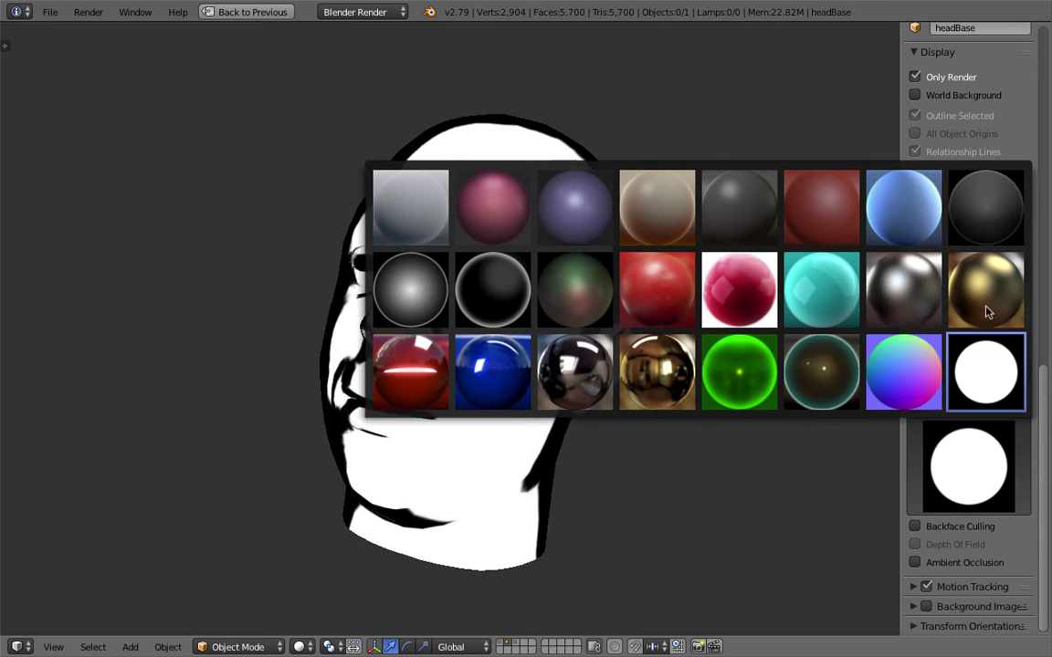
{"action": "left_click", "coordinate": [979, 228]}
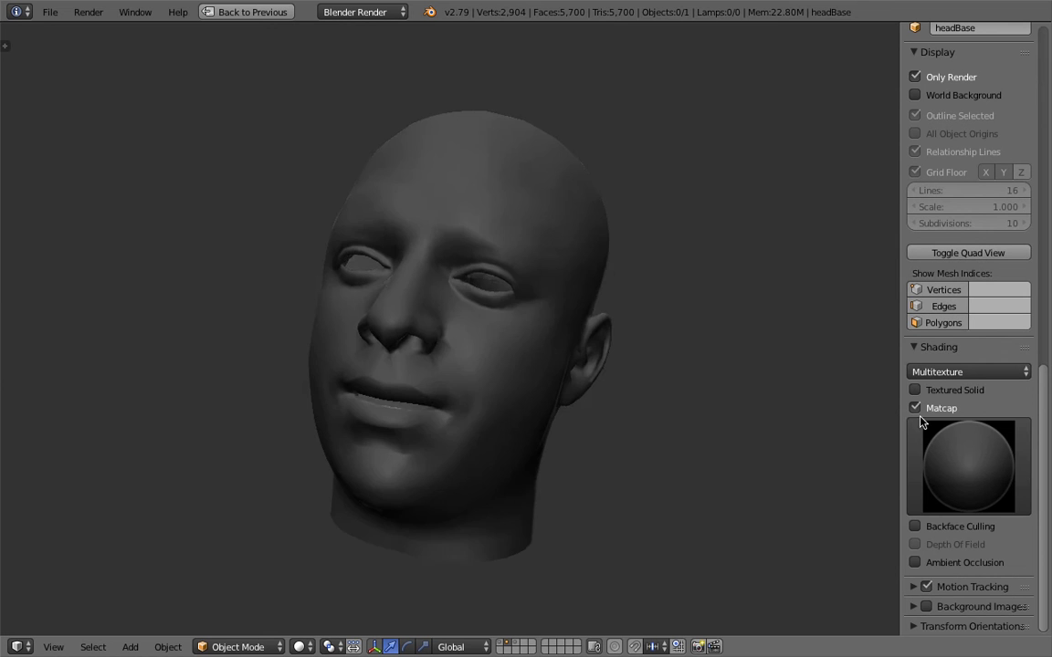